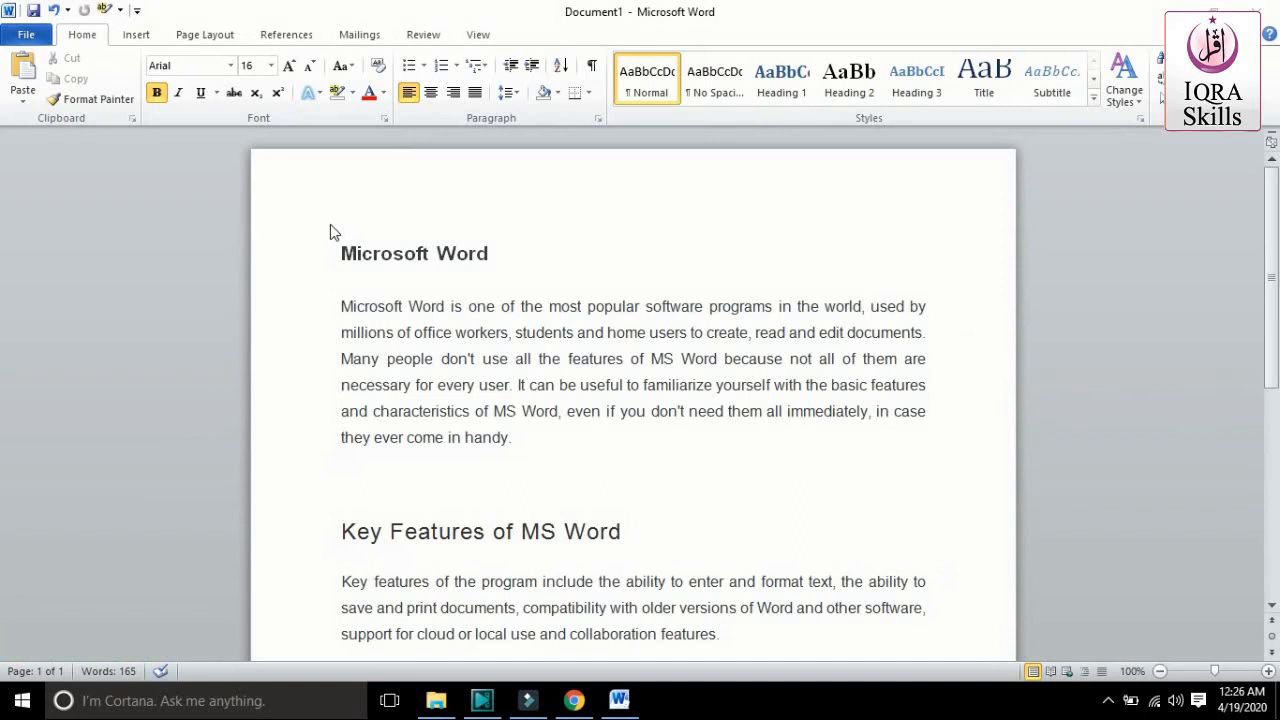
# Insert the built-in cover page that has a plain blue band across the top and a document title placeholder below it
pyautogui.click(150, 35)
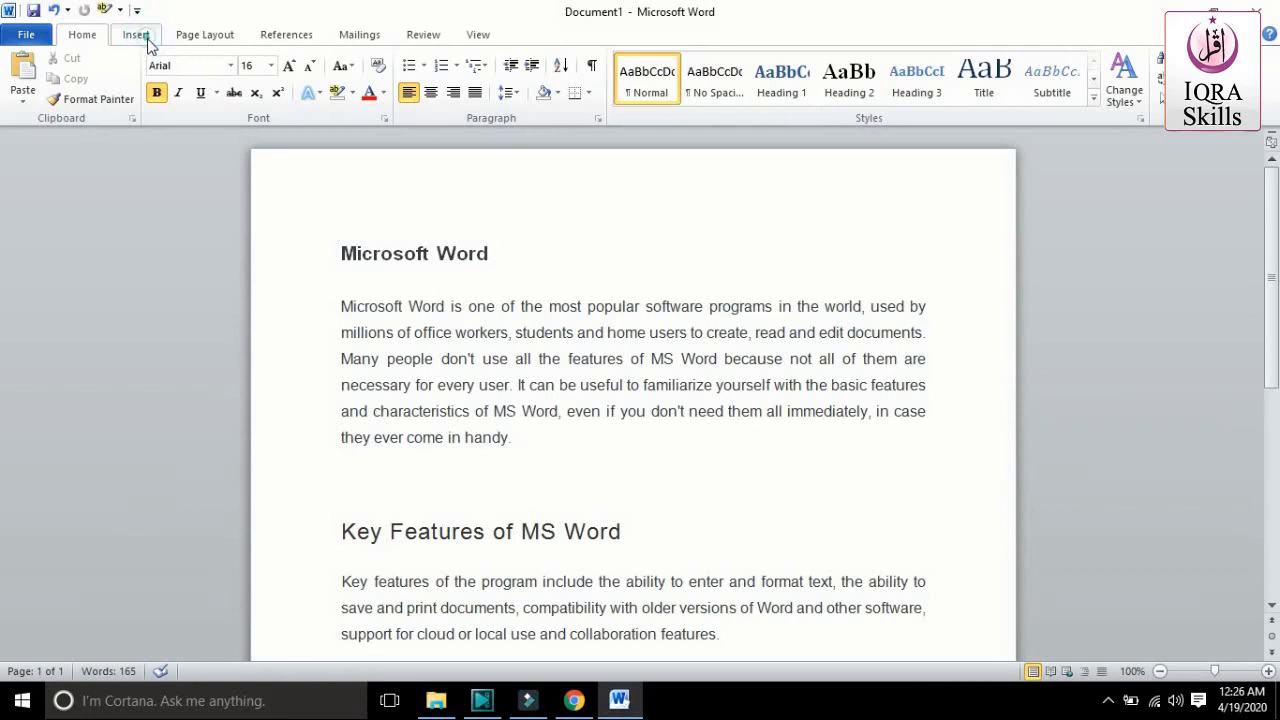
pyautogui.click(150, 36)
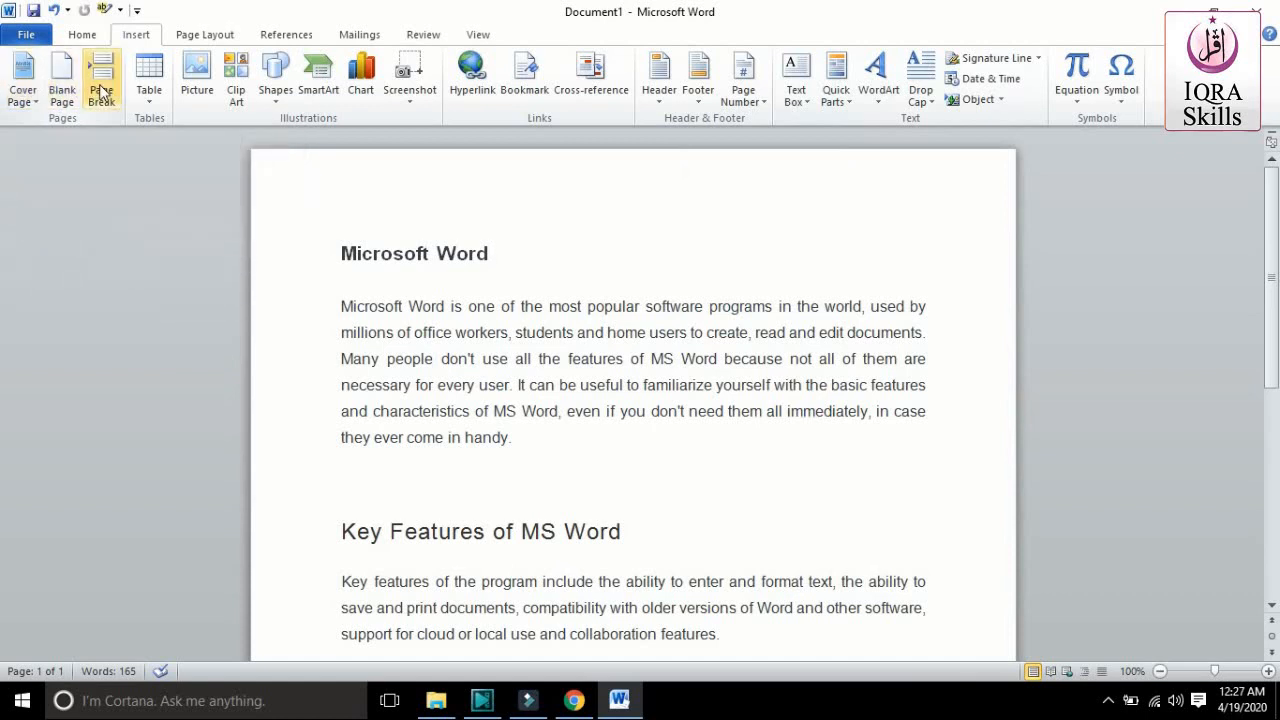
pyautogui.click(35, 104)
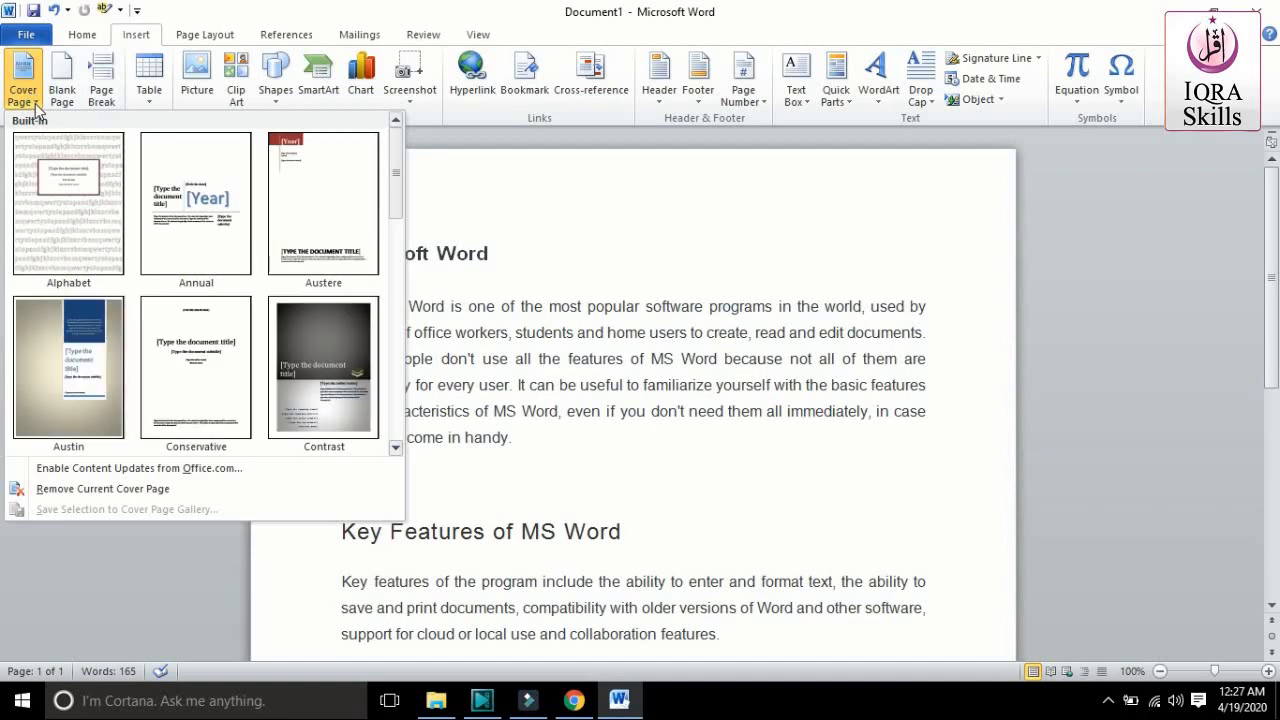
pyautogui.moveTo(396, 201); pyautogui.dragTo(402, 328)
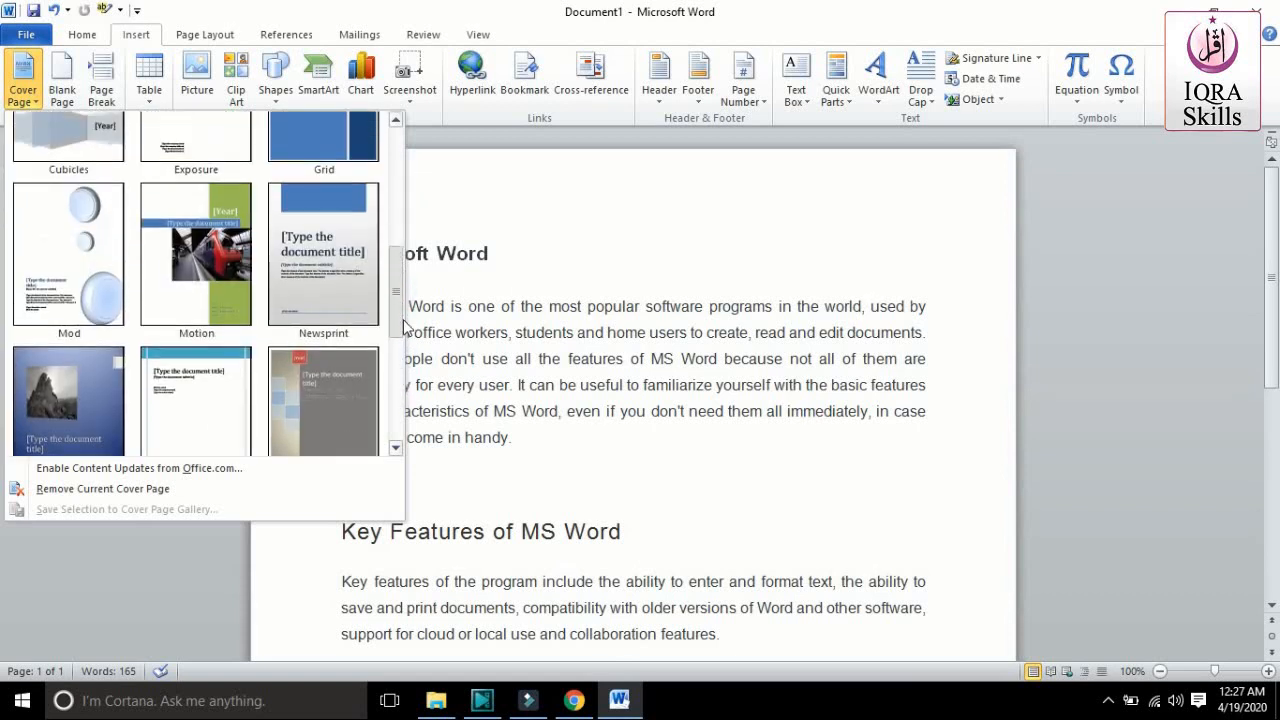
pyautogui.click(220, 390)
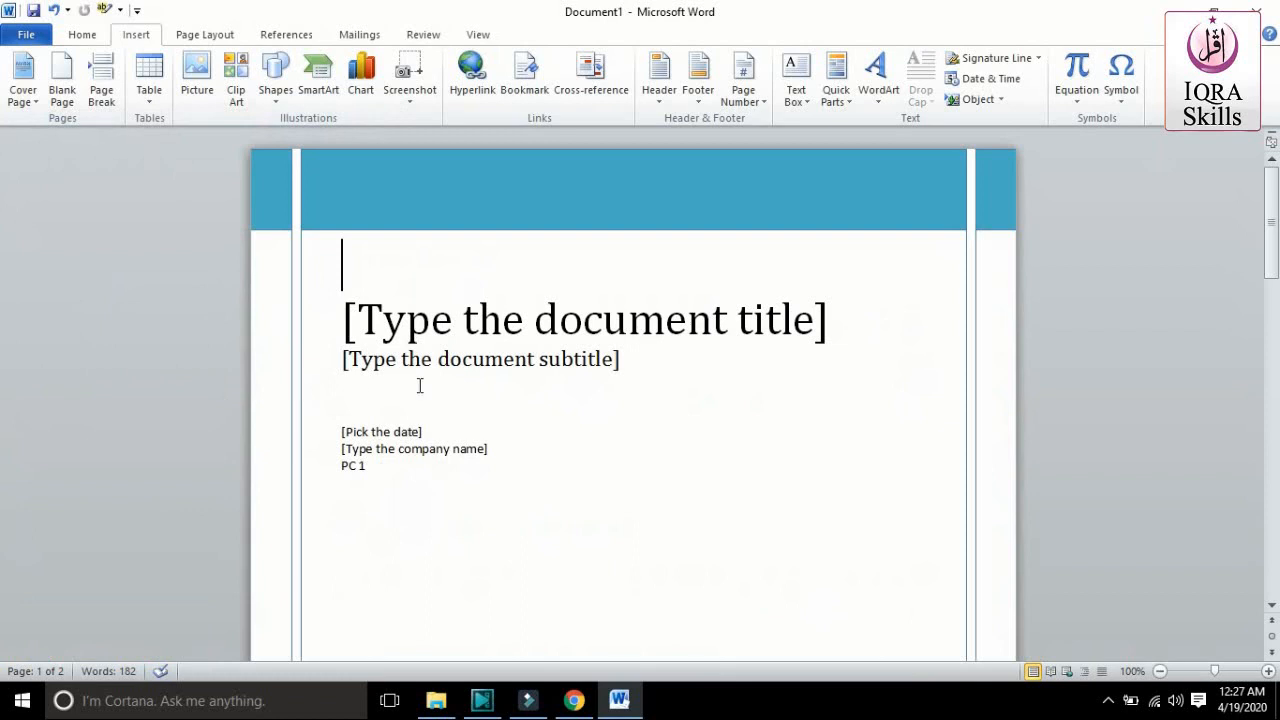
# Fill in the cover page title as "MS Word" and the subtitle as "Insert Tab"
pyautogui.click(497, 338)
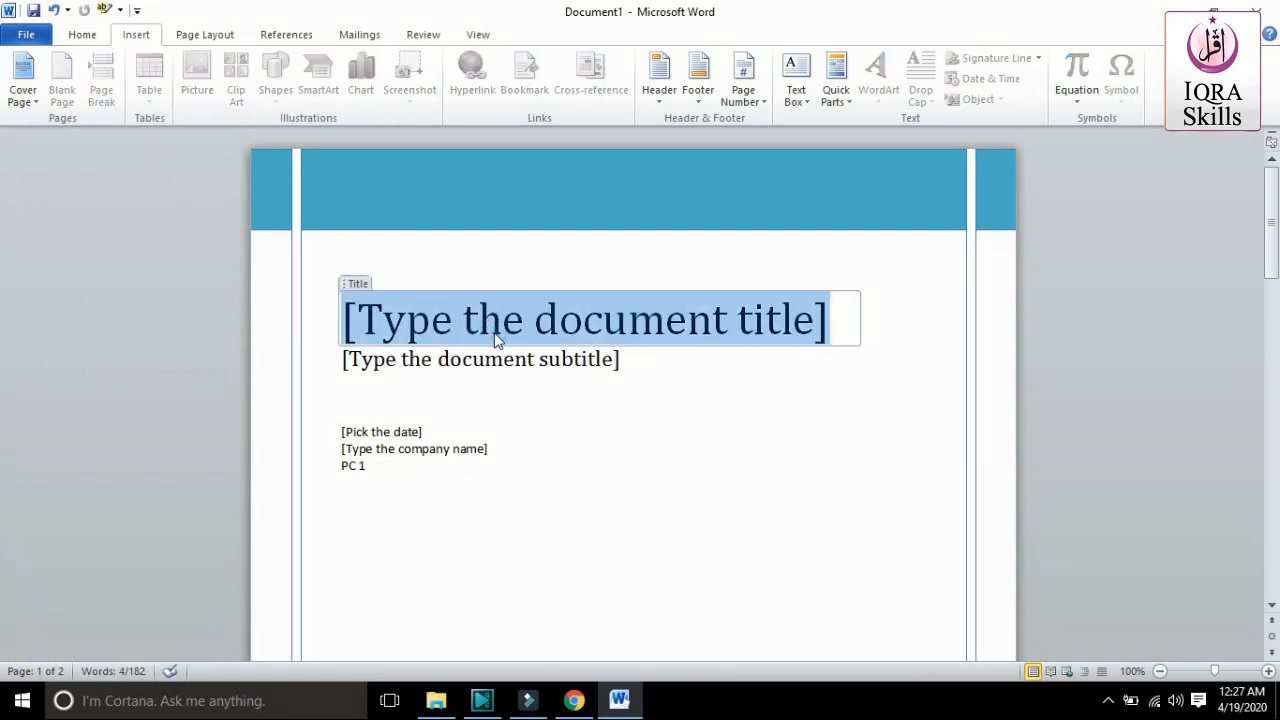
pyautogui.write('MS')
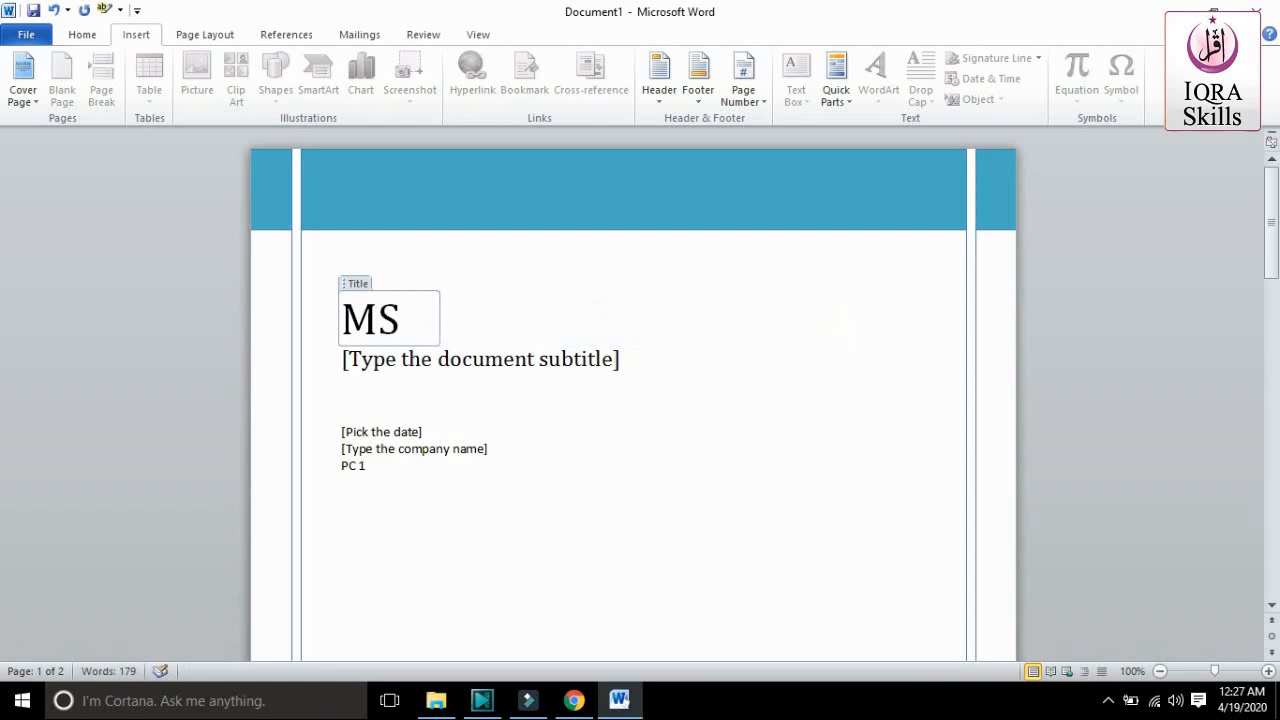
pyautogui.write(' Word')
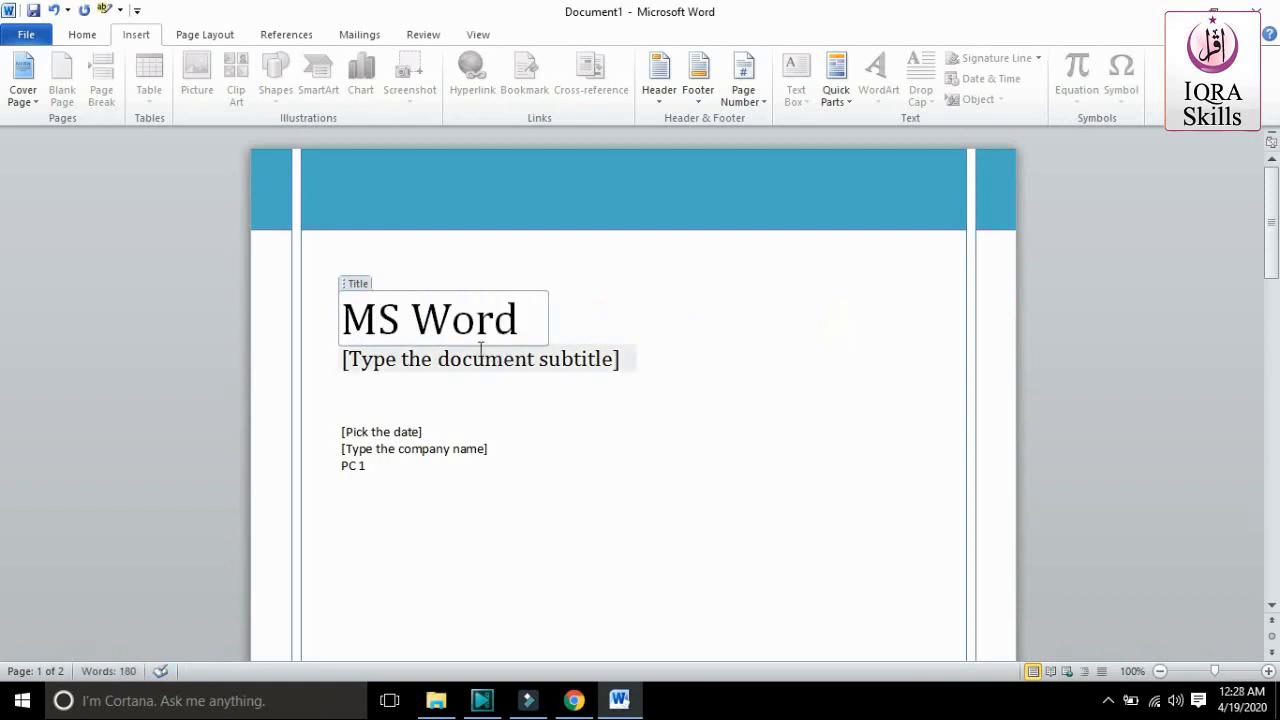
pyautogui.click(461, 352)
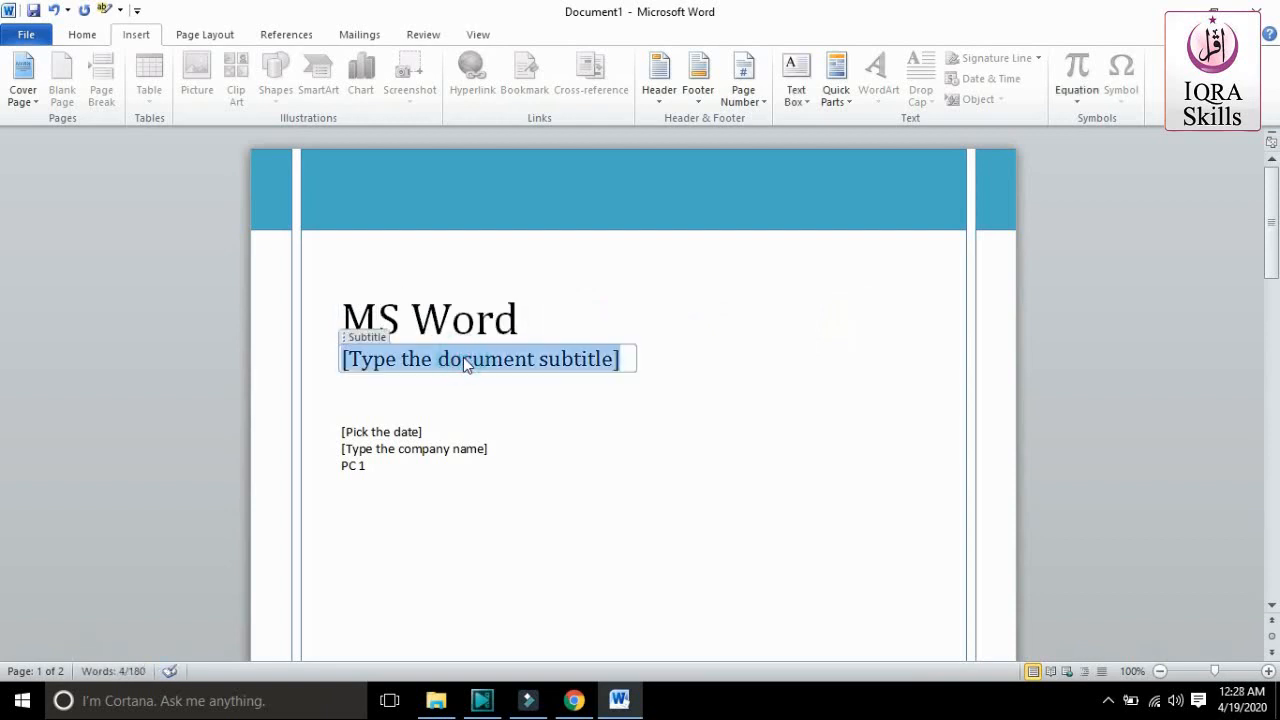
pyautogui.write('Insert')
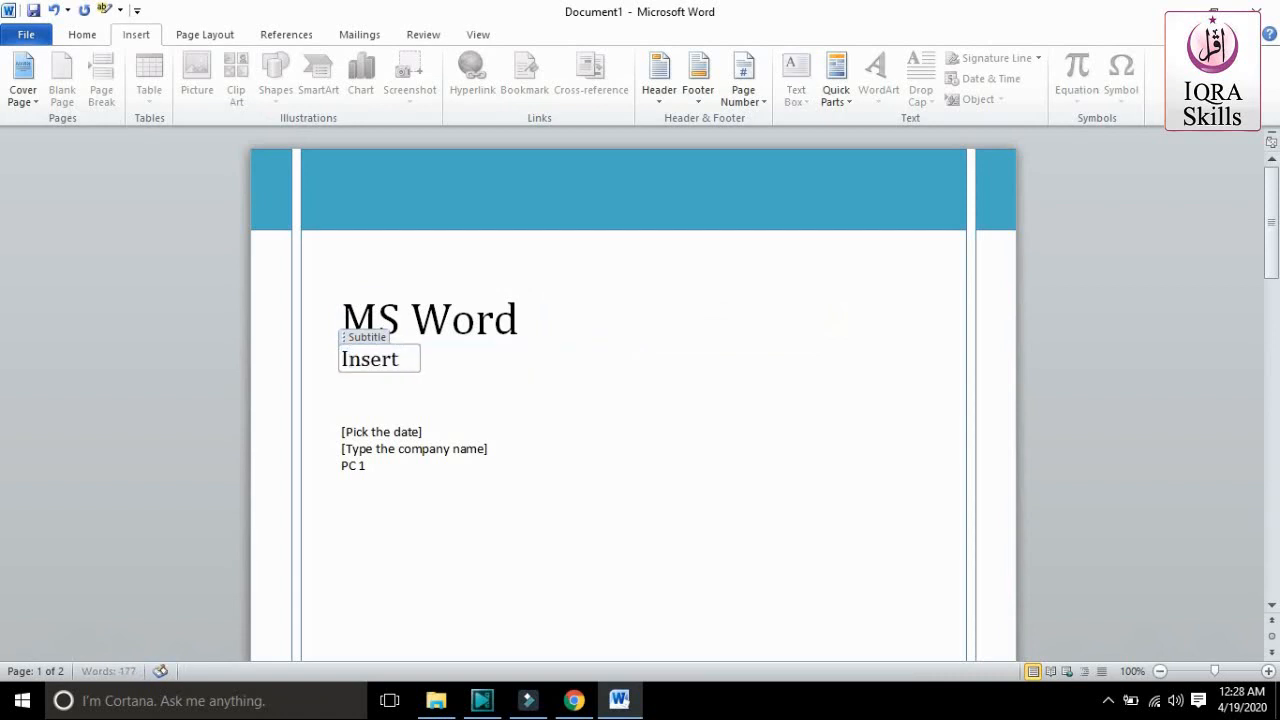
pyautogui.write(' Tab')
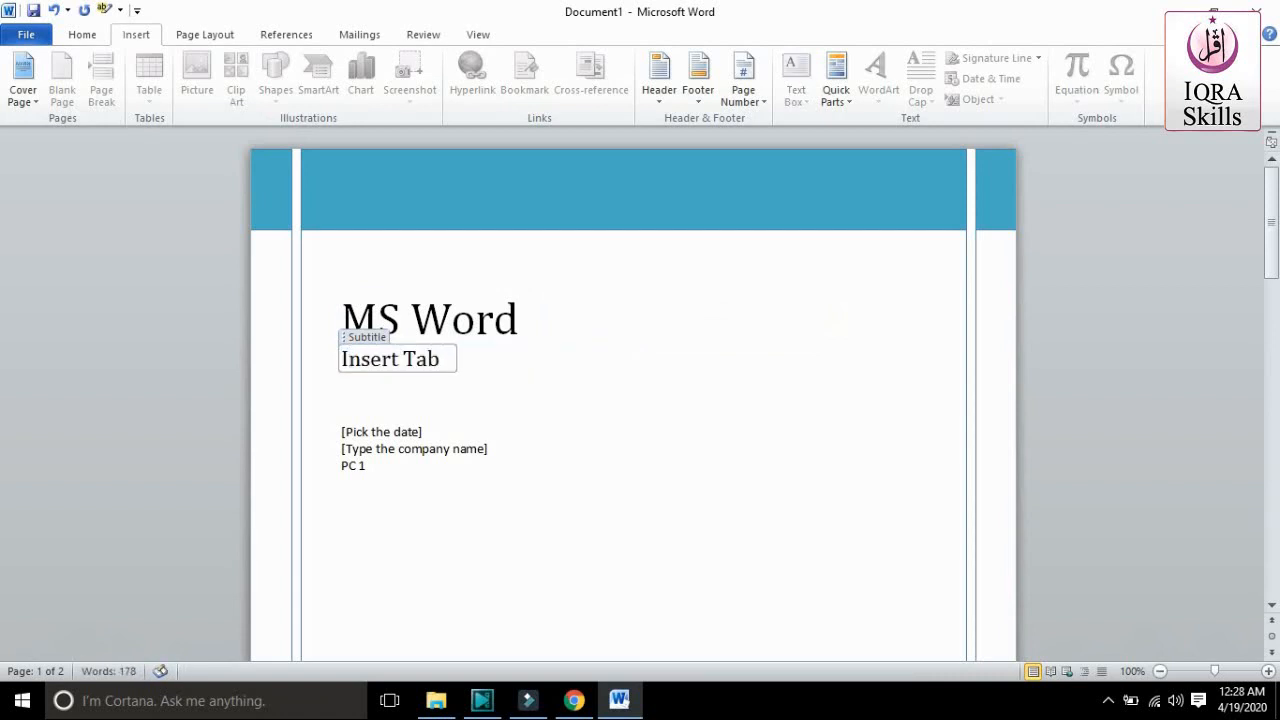
# Set the cover page date to 4/19/2020 and enter IQRA as the company name
pyautogui.click(395, 432)
pyautogui.click(443, 431)
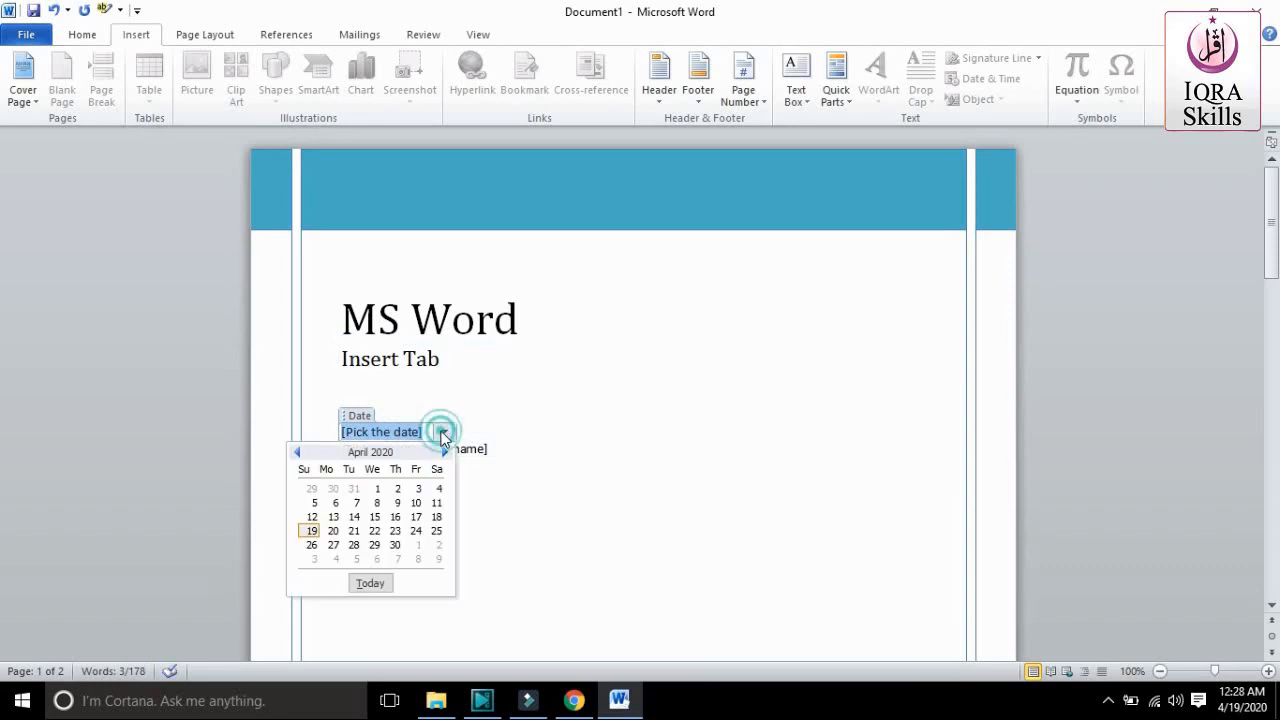
pyautogui.click(310, 531)
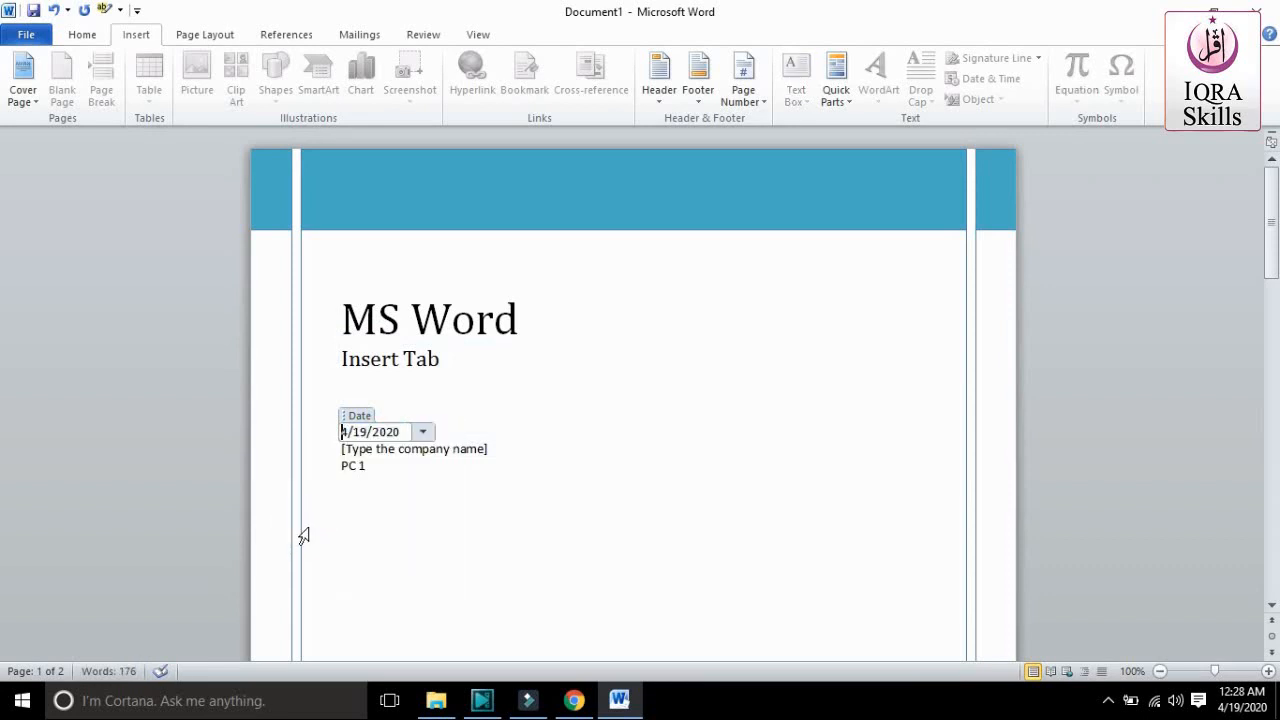
pyautogui.click(401, 449)
pyautogui.write('IQRA')
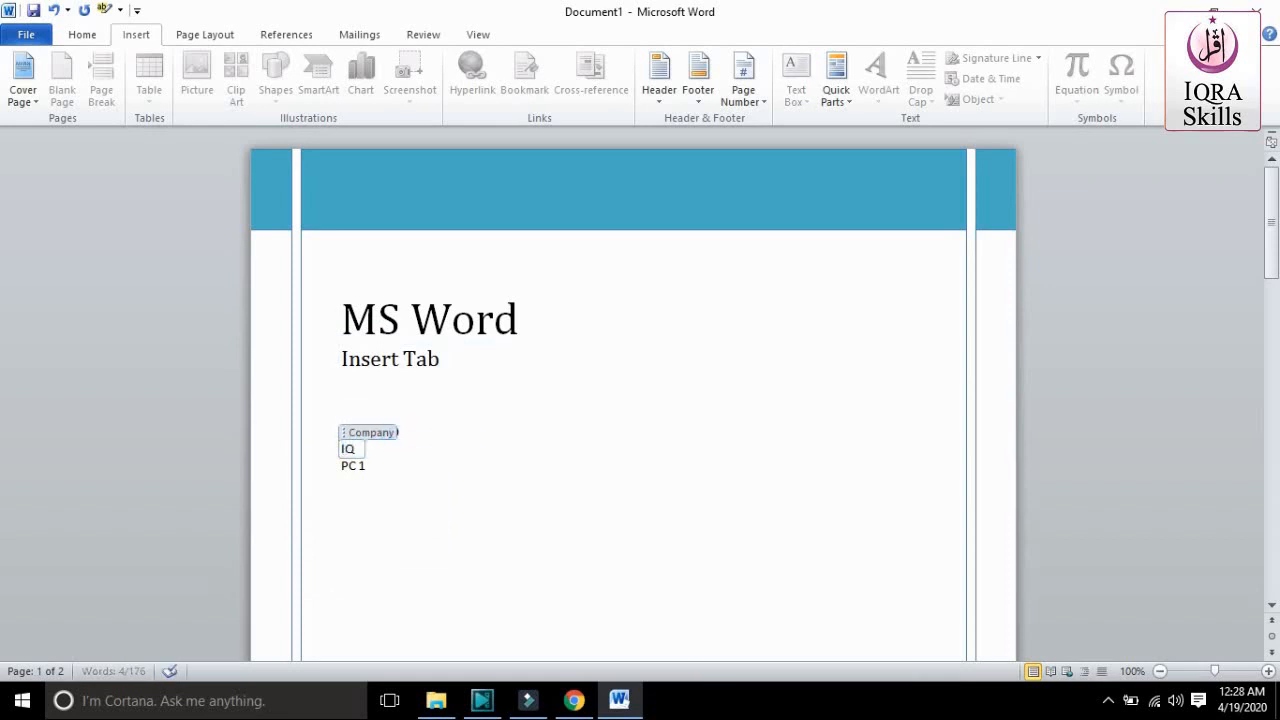
# Replace the author entry on the cover page with the author's name
pyautogui.click(354, 464)
pyautogui.moveTo(371, 467); pyautogui.dragTo(340, 476)
pyautogui.write('ANIL')
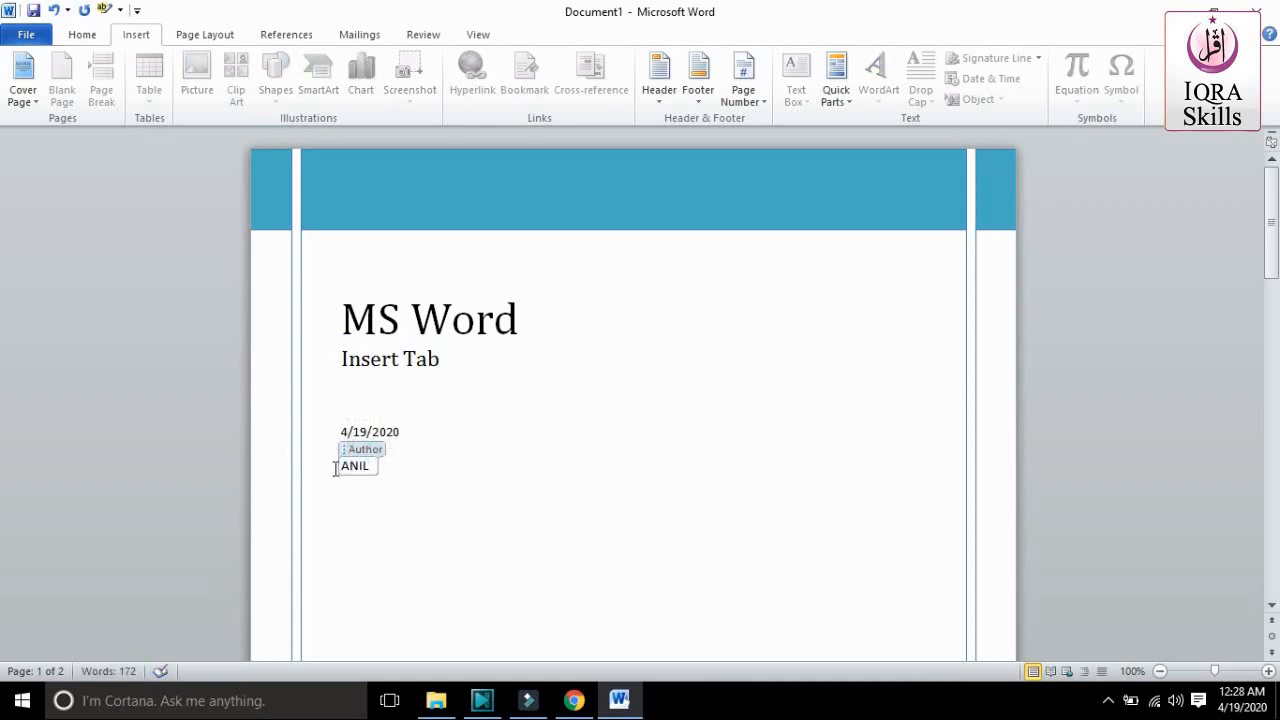
pyautogui.click(446, 501)
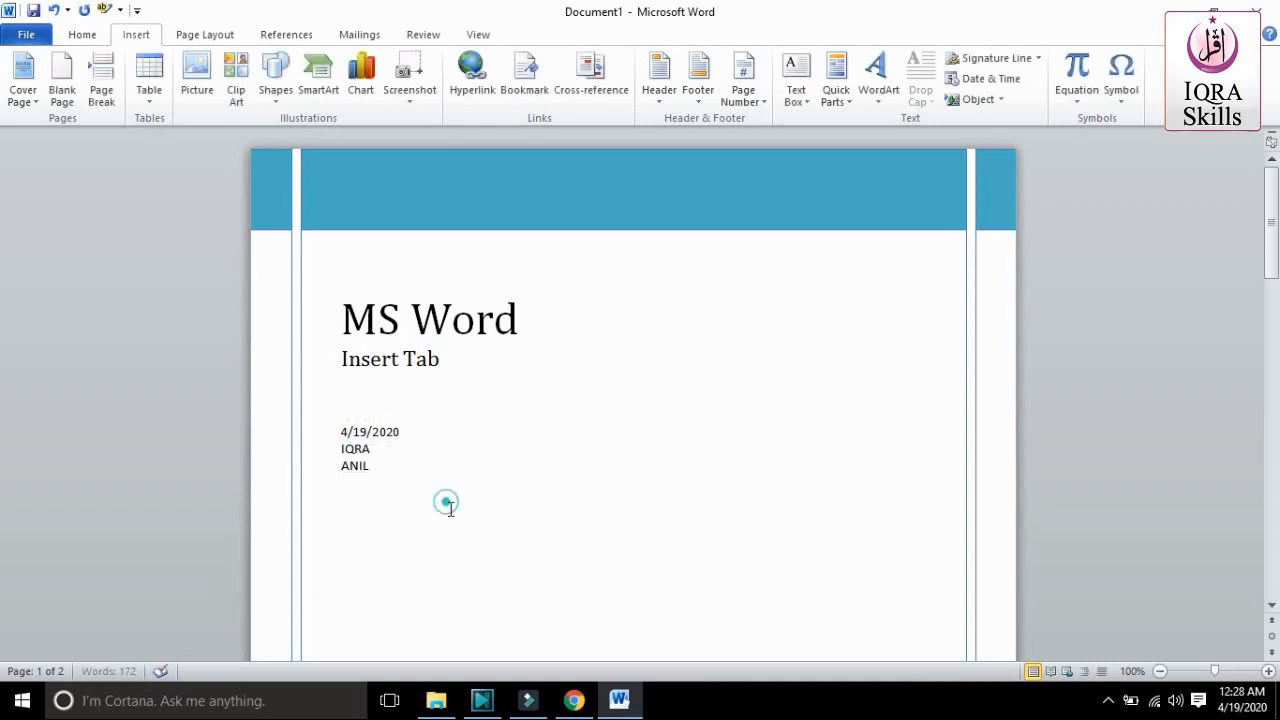
# Look over the finished cover page and the text page that follows it
pyautogui.scroll(-10, 450, 508)
pyautogui.scroll(-4, 450, 509)
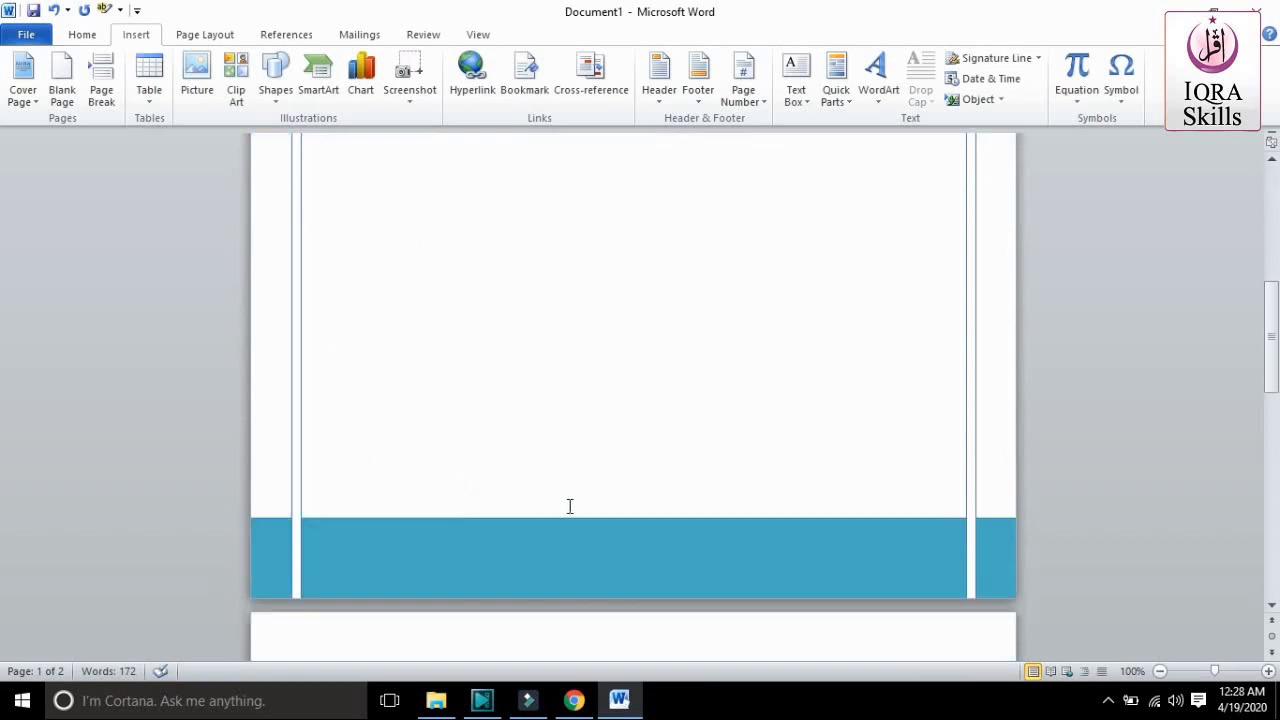
pyautogui.scroll(12, 597, 500)
pyautogui.scroll(3, 598, 500)
pyautogui.scroll(-12, 598, 498)
pyautogui.scroll(-6, 600, 497)
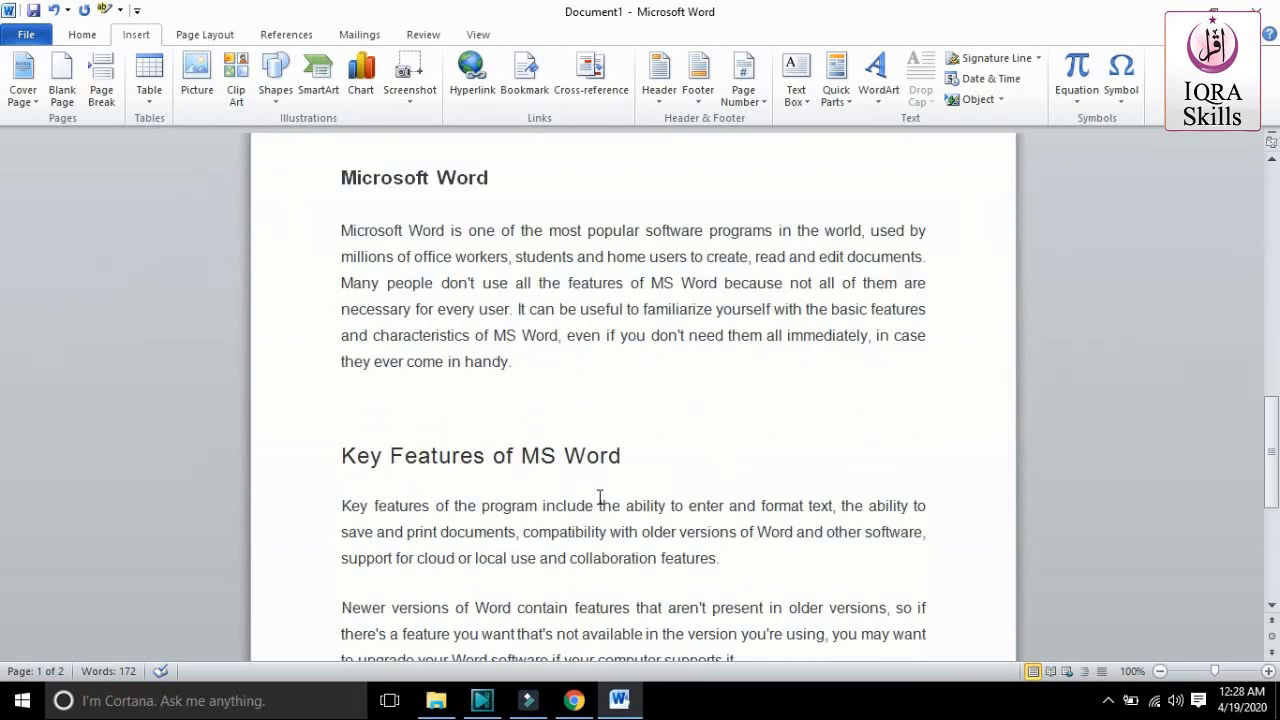
pyautogui.scroll(-5, 598, 497)
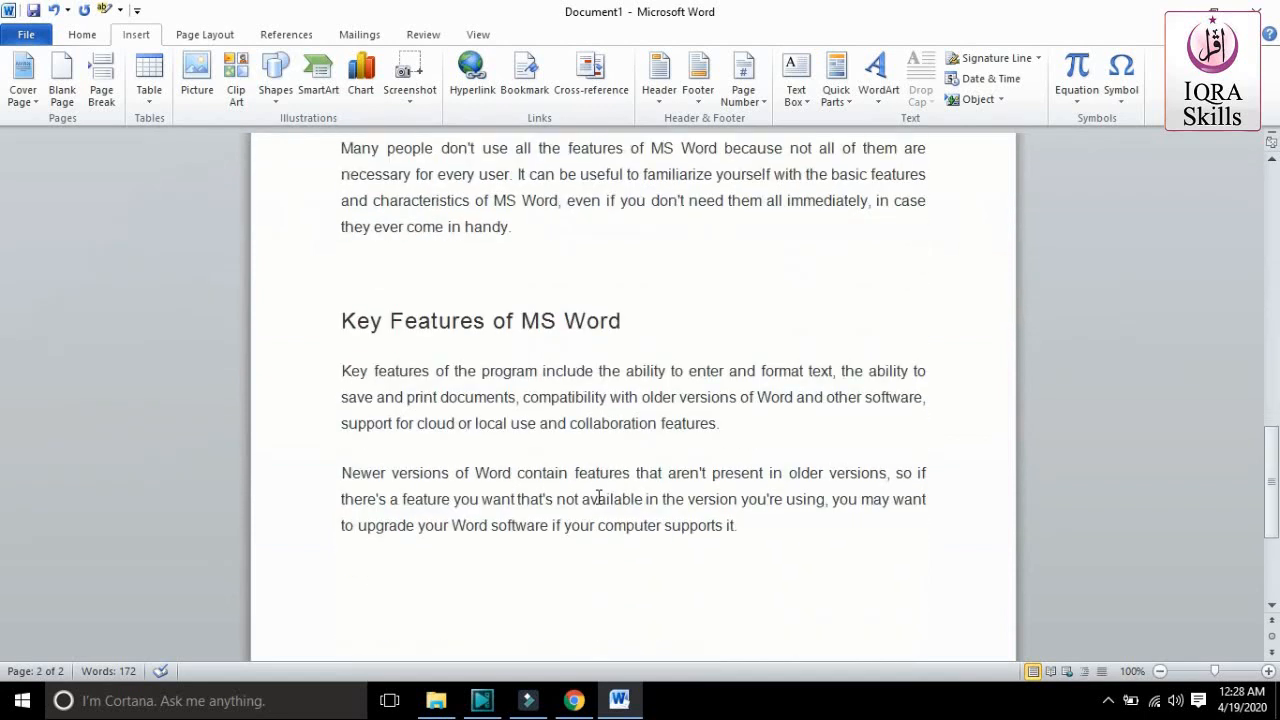
pyautogui.scroll(5, 598, 497)
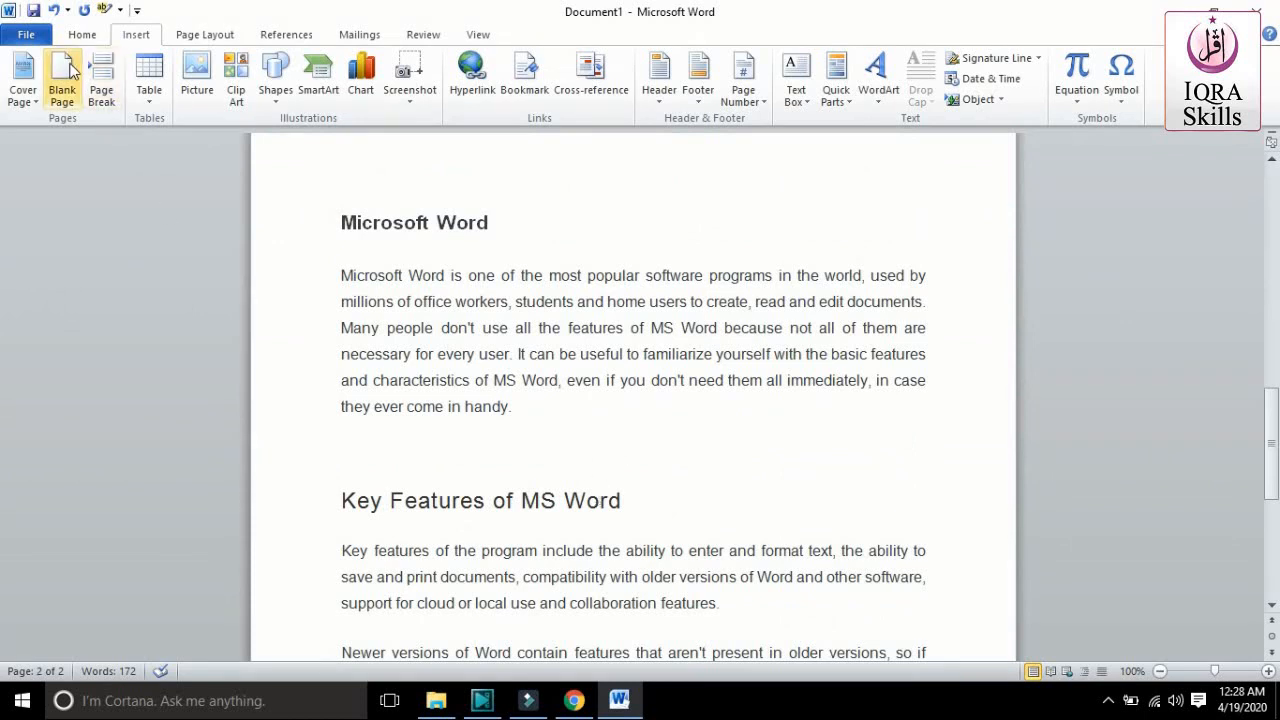
# Insert a blank page after the document's last paragraph, which ends with "if your computer supports it."
pyautogui.scroll(-8, 777, 457)
pyautogui.click(813, 253)
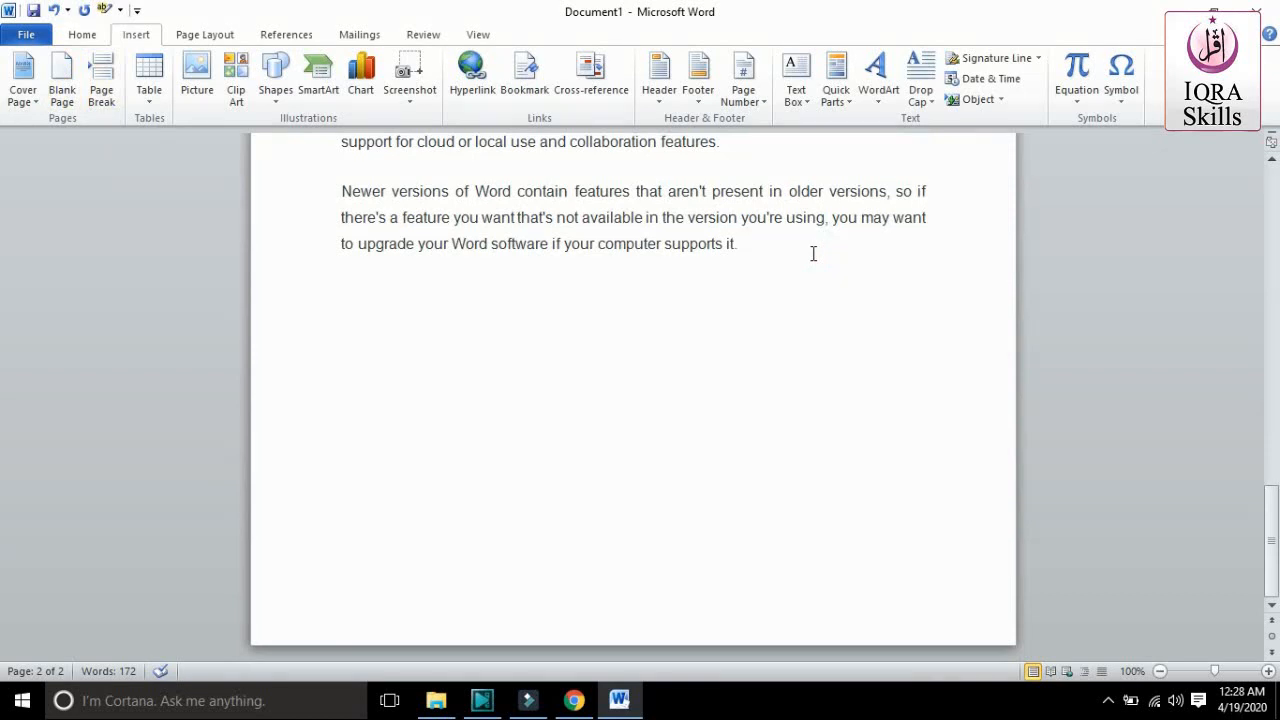
pyautogui.click(60, 78)
pyautogui.scroll(-4, 706, 343)
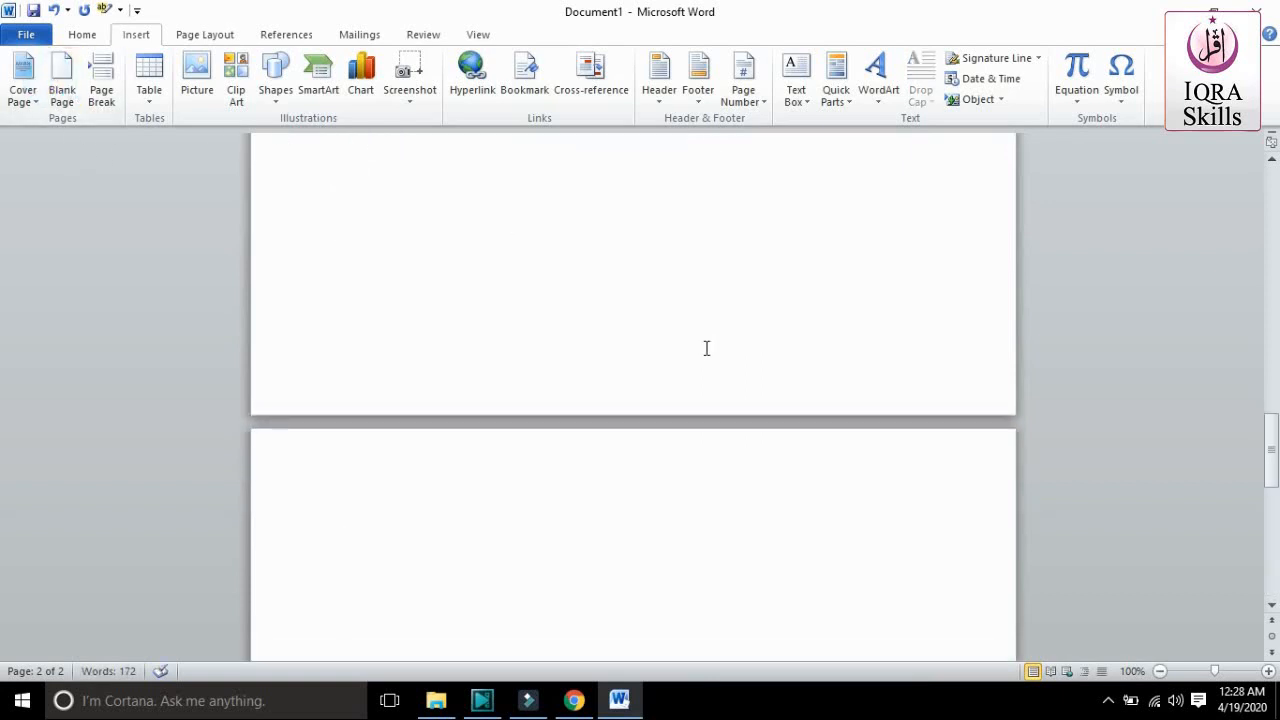
pyautogui.scroll(-10, 706, 357)
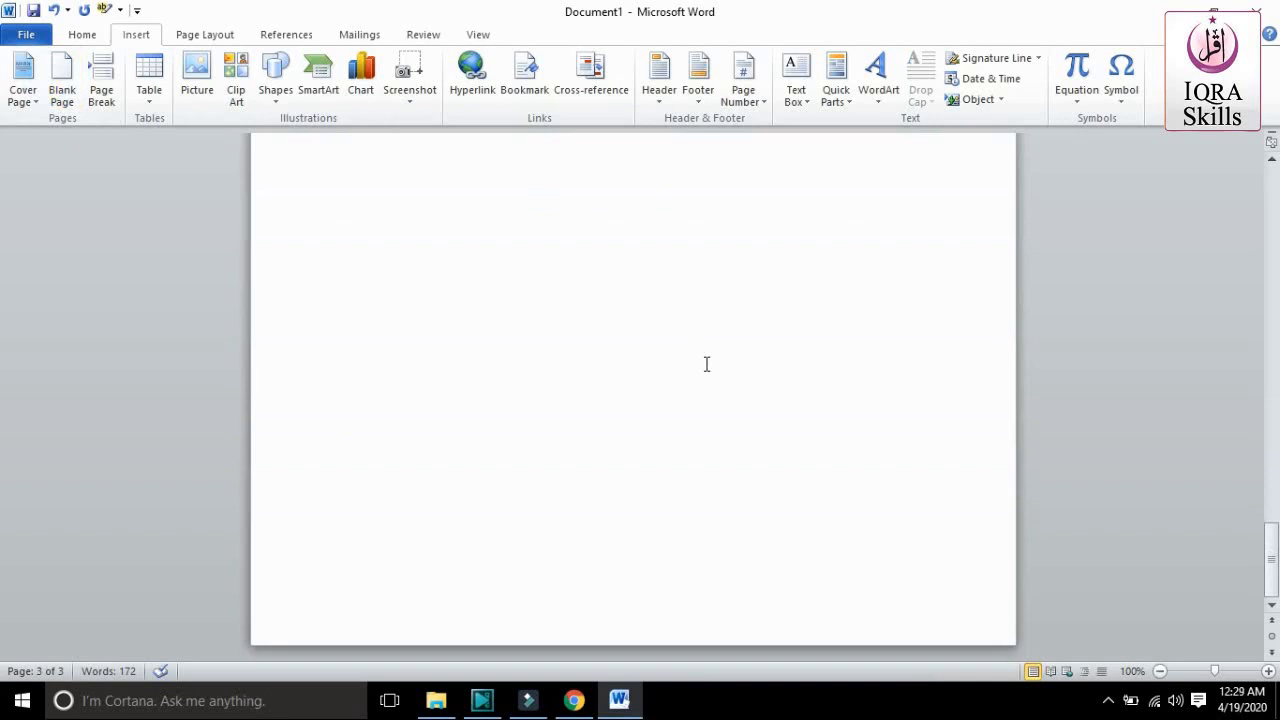
pyautogui.scroll(15, 706, 364)
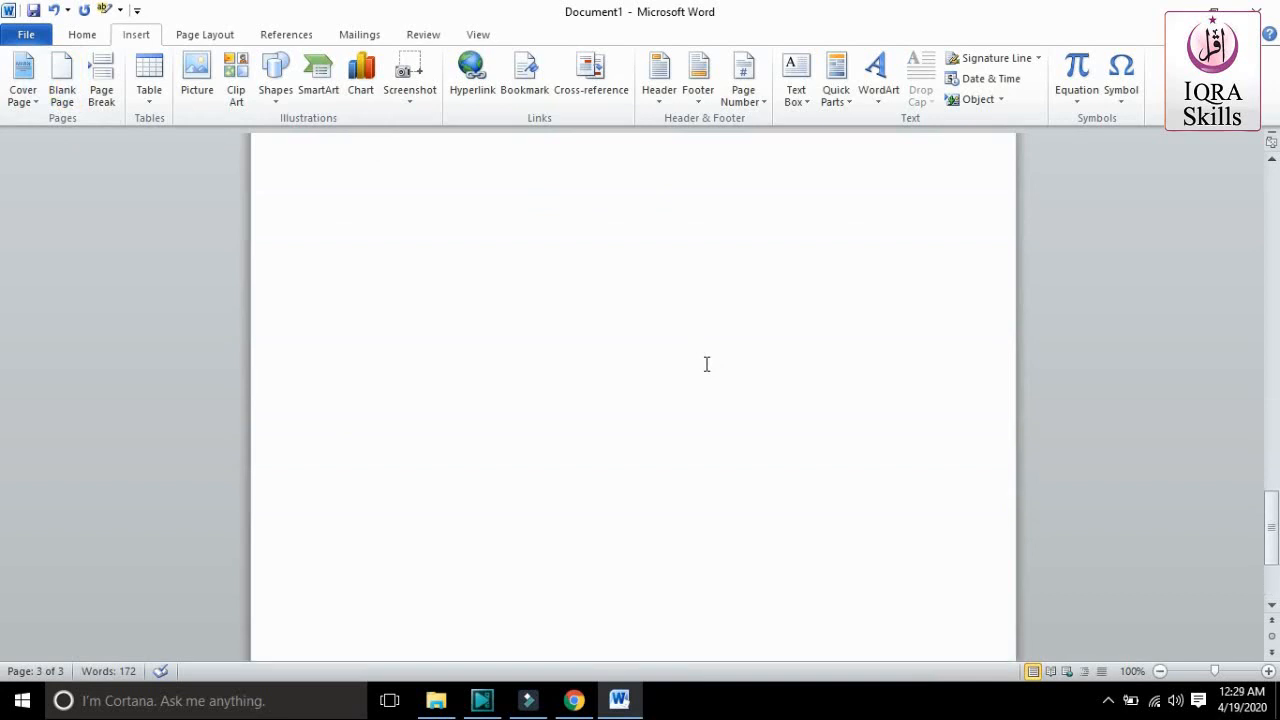
pyautogui.scroll(4, 706, 364)
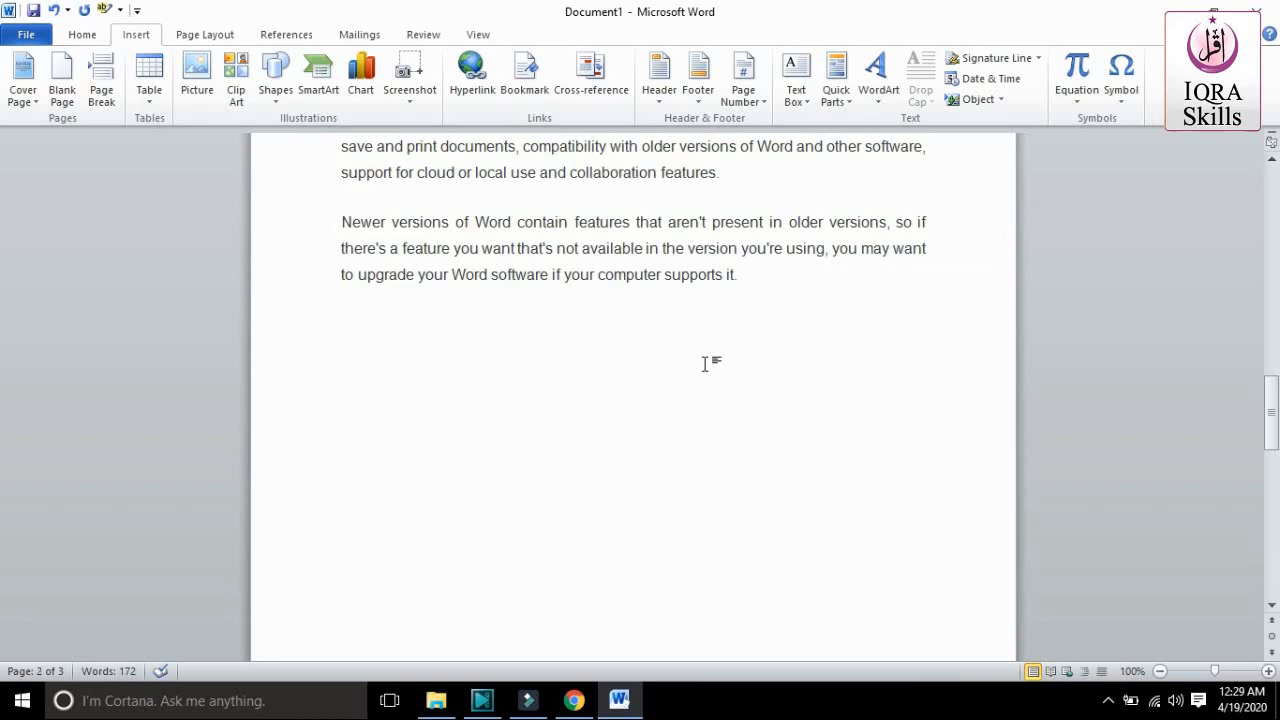
# Examine the Microsoft Word section and the Key Features of MS Word section, highlighting each in turn
pyautogui.scroll(1, 706, 364)
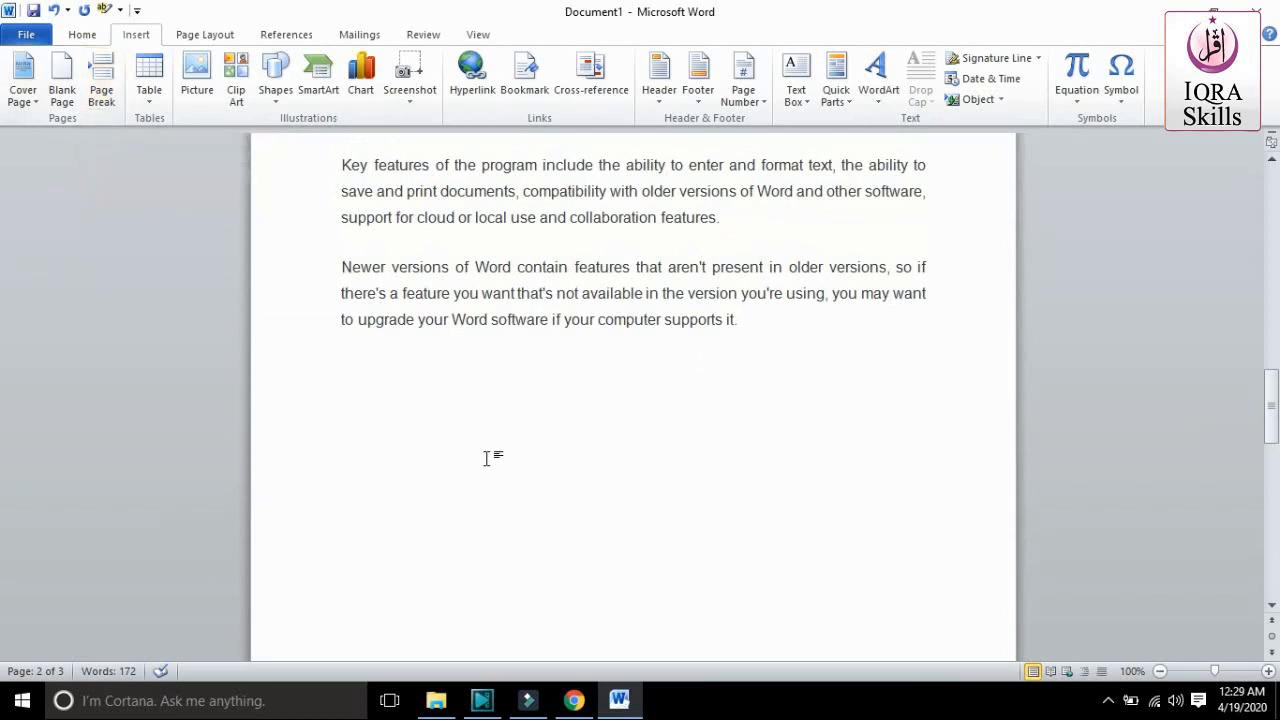
pyautogui.scroll(4, 487, 455)
pyautogui.scroll(4, 600, 404)
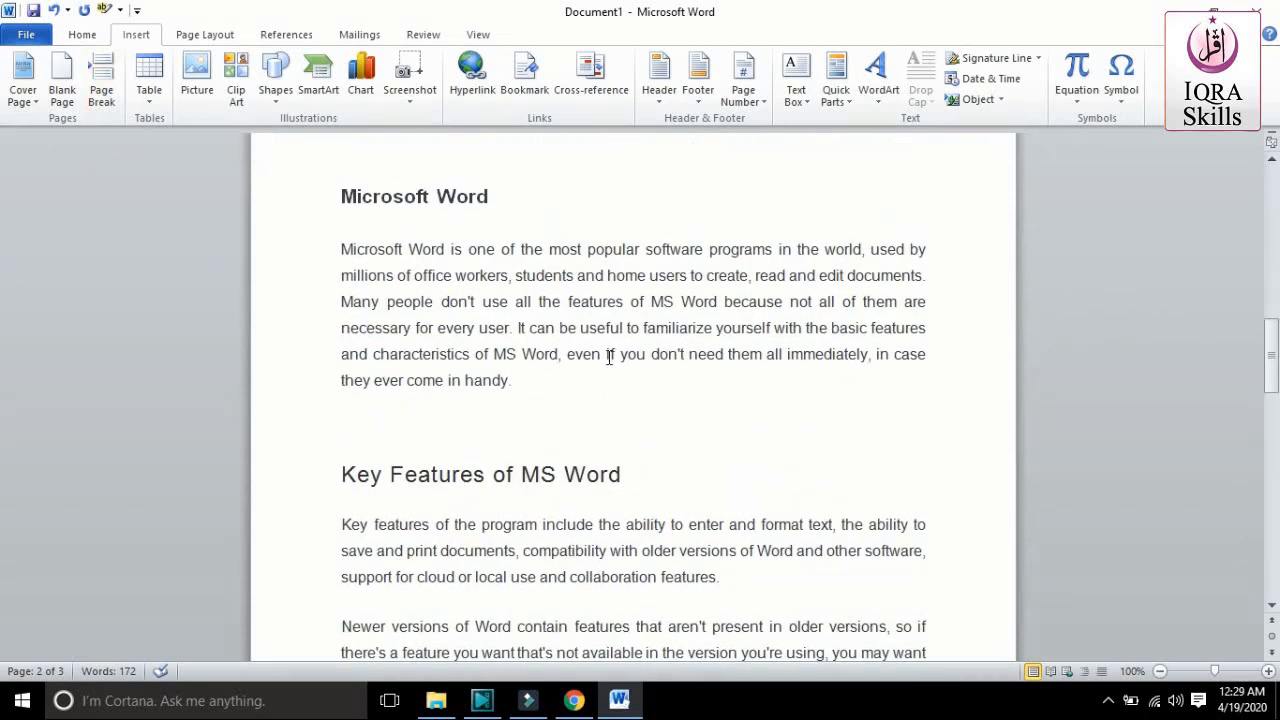
pyautogui.scroll(1, 606, 358)
pyautogui.click(549, 435)
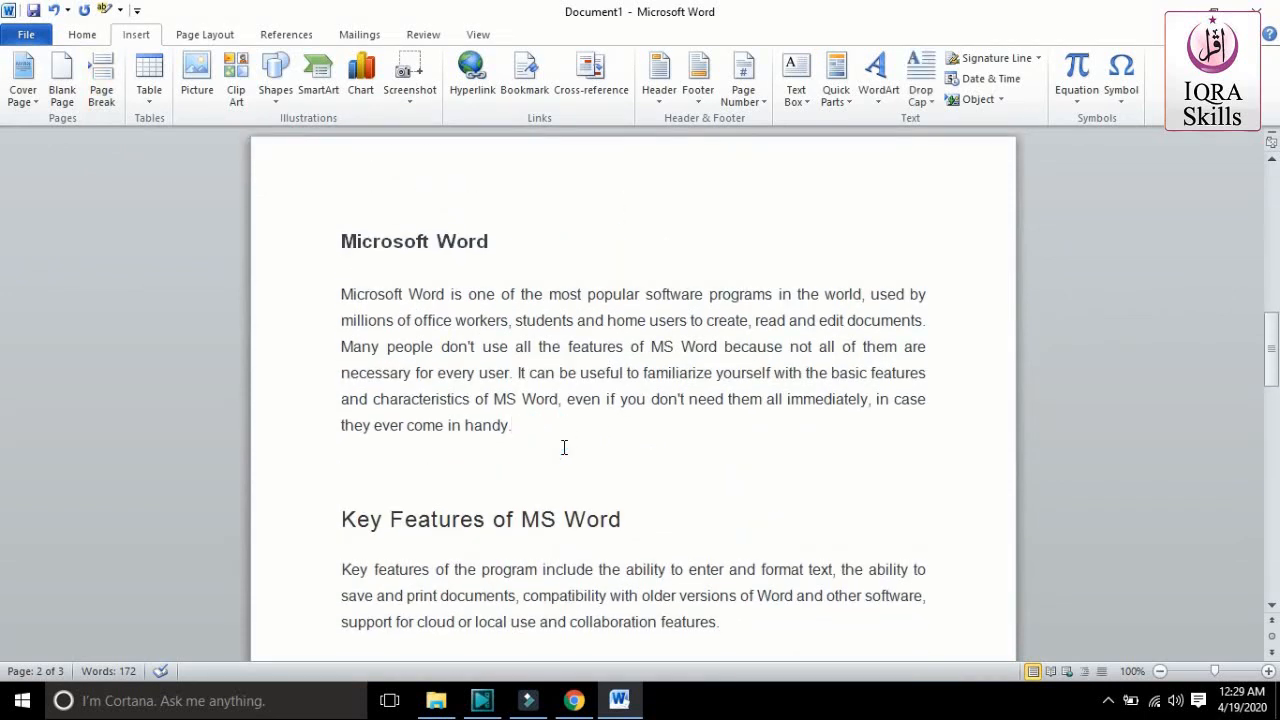
pyautogui.moveTo(523, 431); pyautogui.dragTo(331, 180)
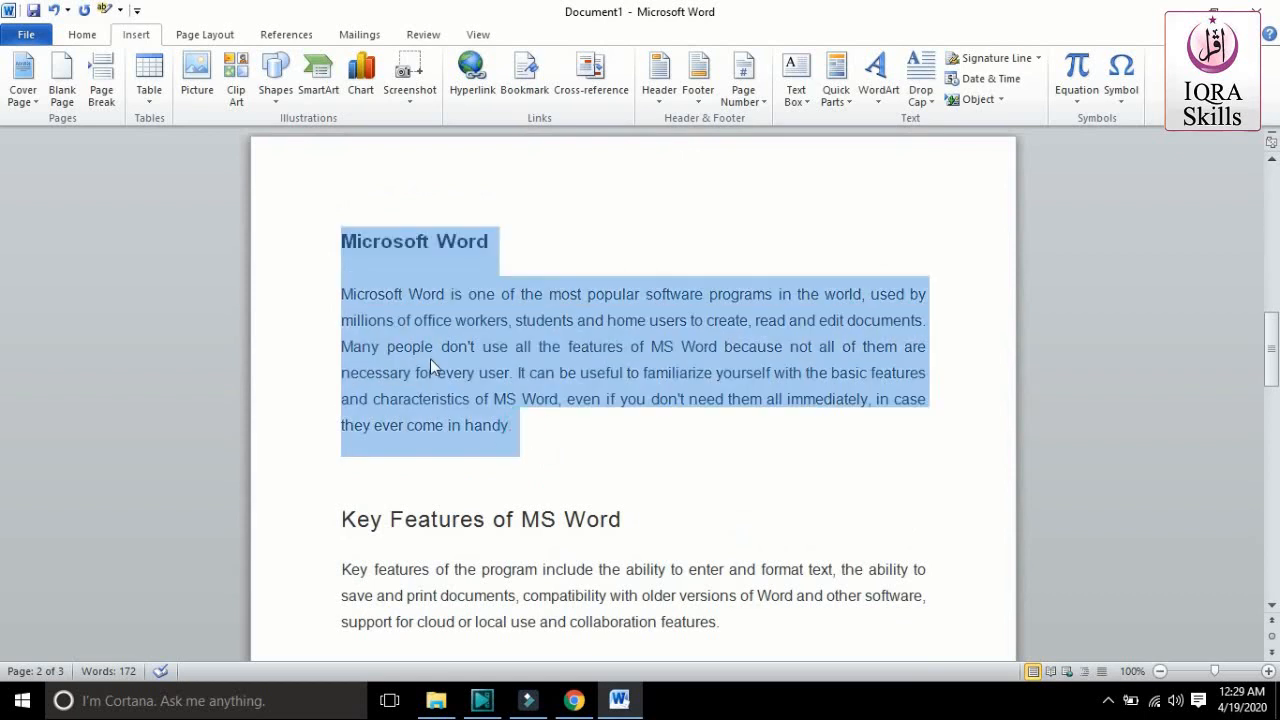
pyautogui.scroll(-3, 437, 368)
pyautogui.scroll(-1, 437, 368)
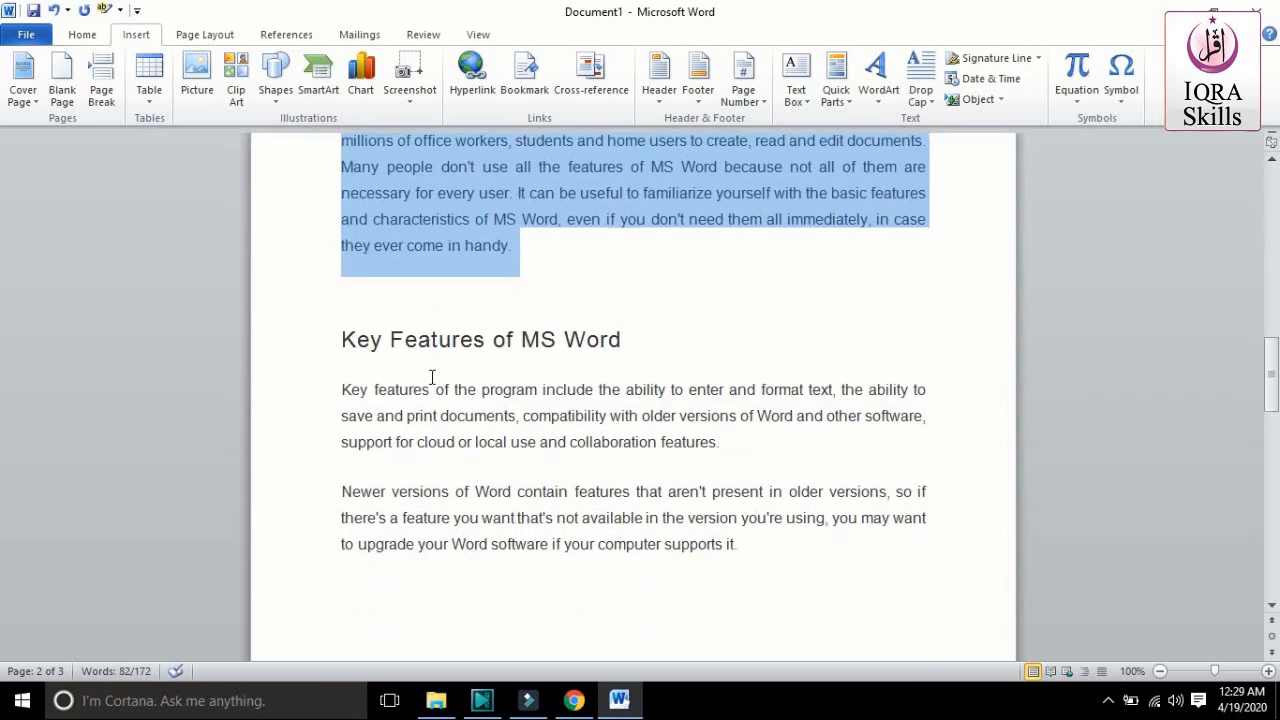
pyautogui.moveTo(340, 339); pyautogui.dragTo(737, 545)
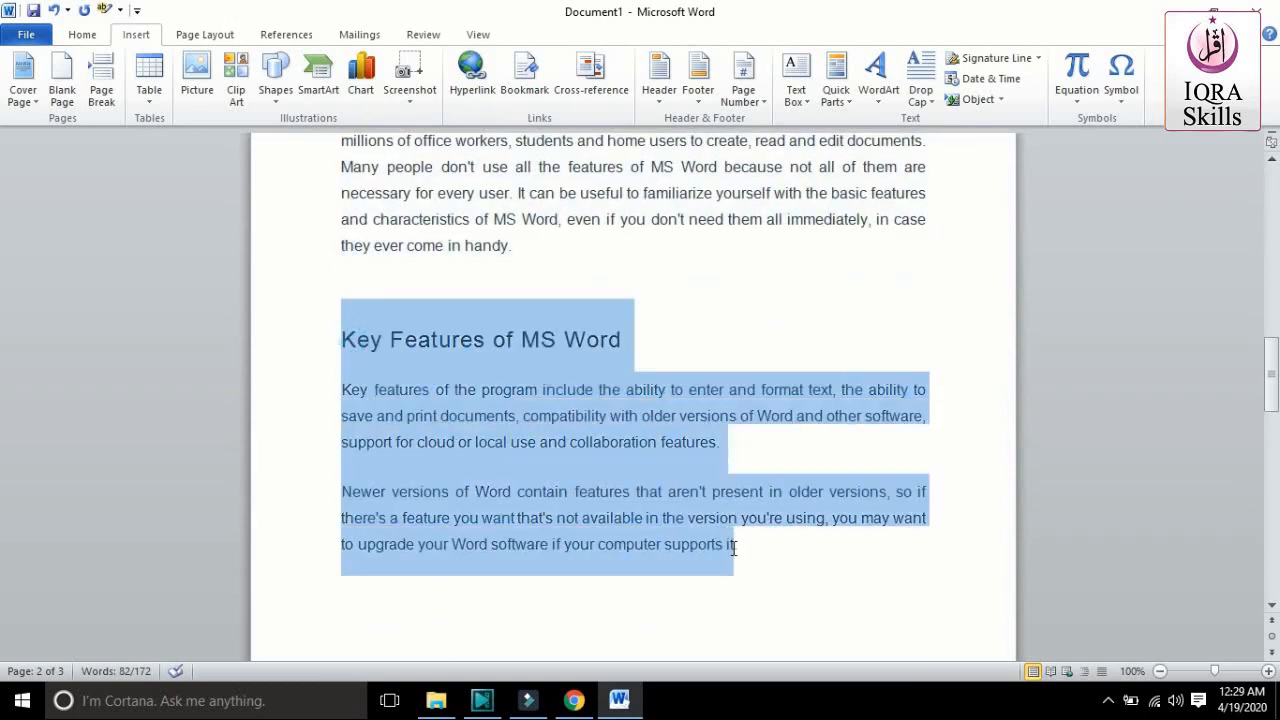
pyautogui.click(785, 553)
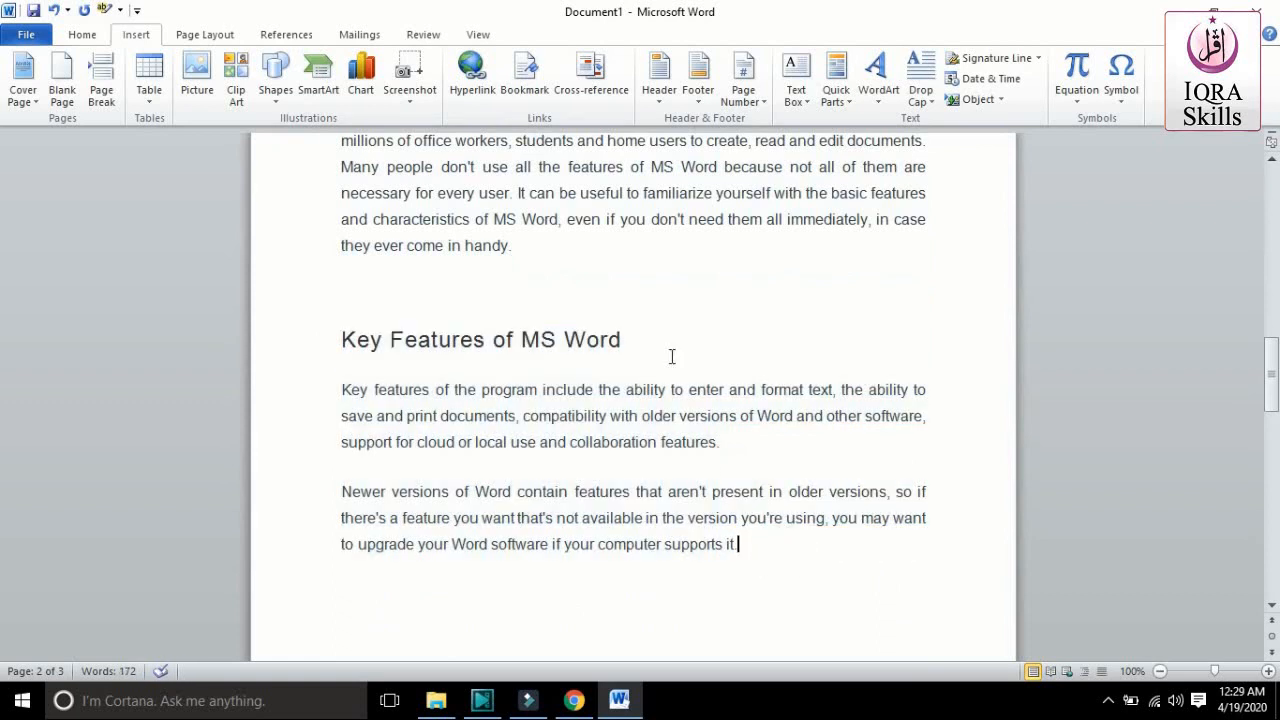
# Insert a page break on the empty line above the "Key Features of MS Word" heading and check the two separated sections
pyautogui.click(401, 297)
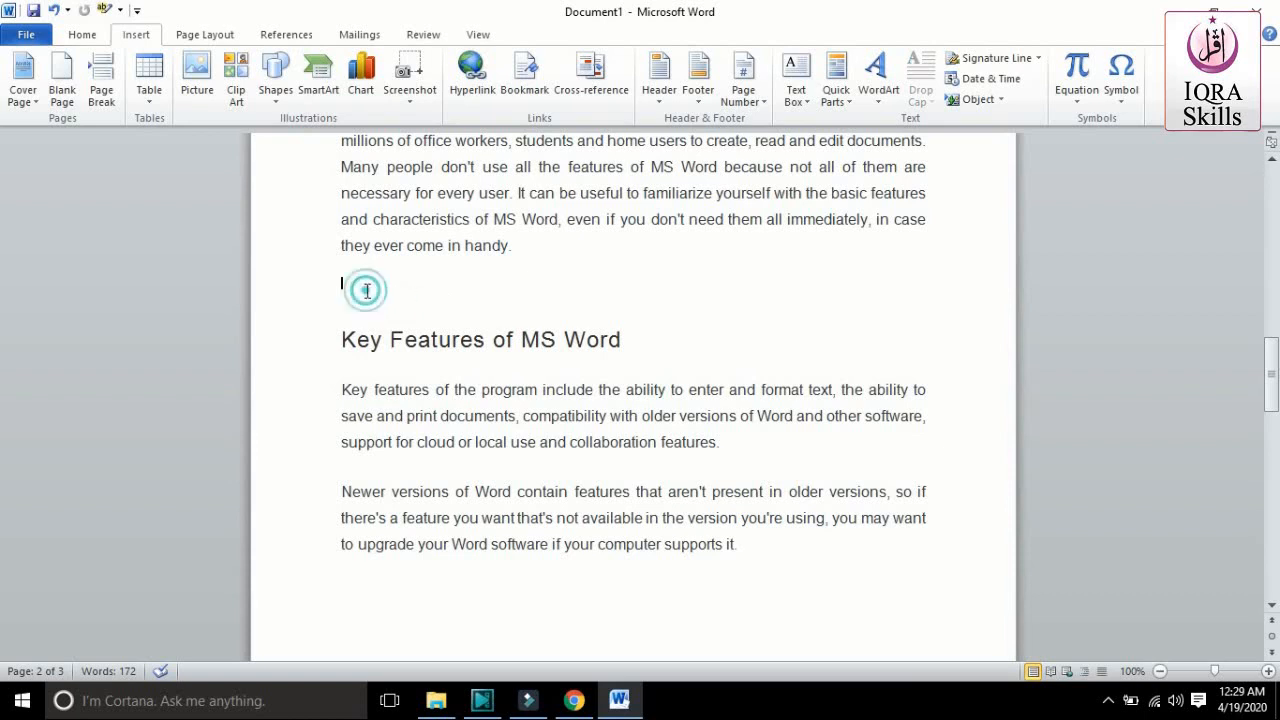
pyautogui.click(108, 92)
pyautogui.scroll(-10, 486, 294)
pyautogui.scroll(3, 486, 294)
pyautogui.moveTo(343, 263); pyautogui.dragTo(543, 451)
pyautogui.scroll(-15, 560, 451)
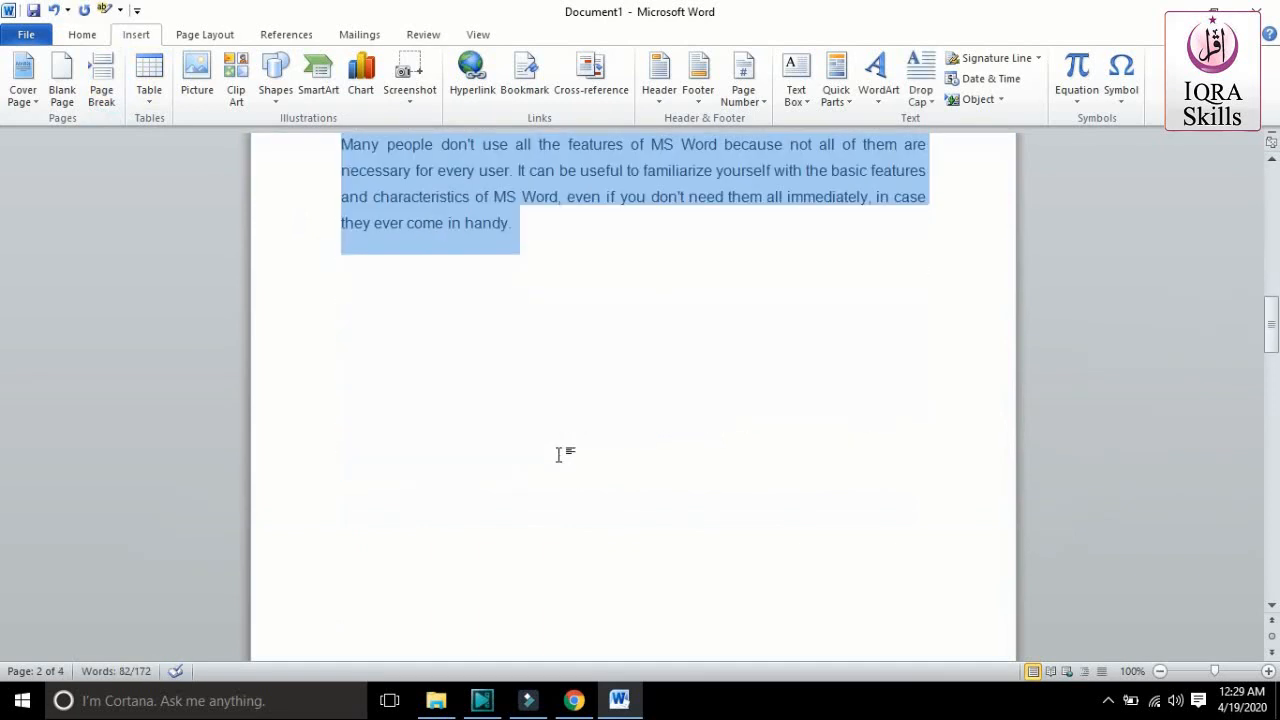
pyautogui.moveTo(340, 191); pyautogui.dragTo(789, 394)
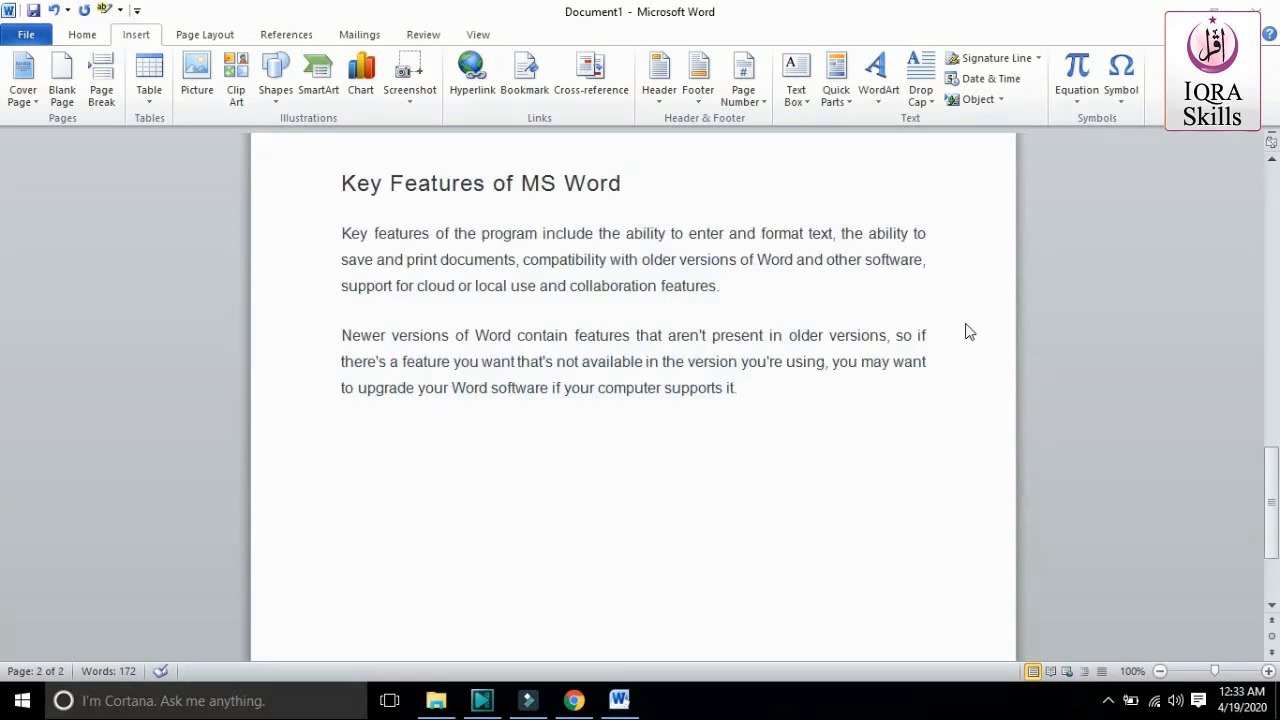
# Show the options for inserting a table
pyautogui.click(150, 100)
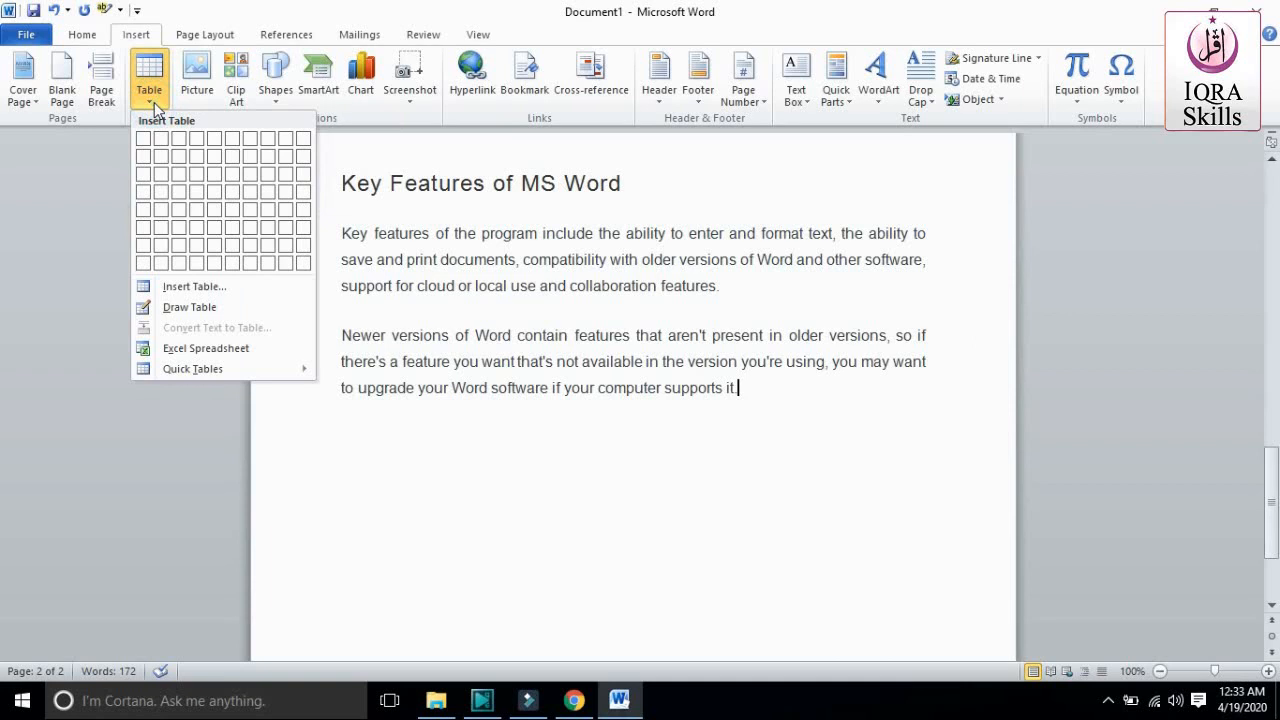
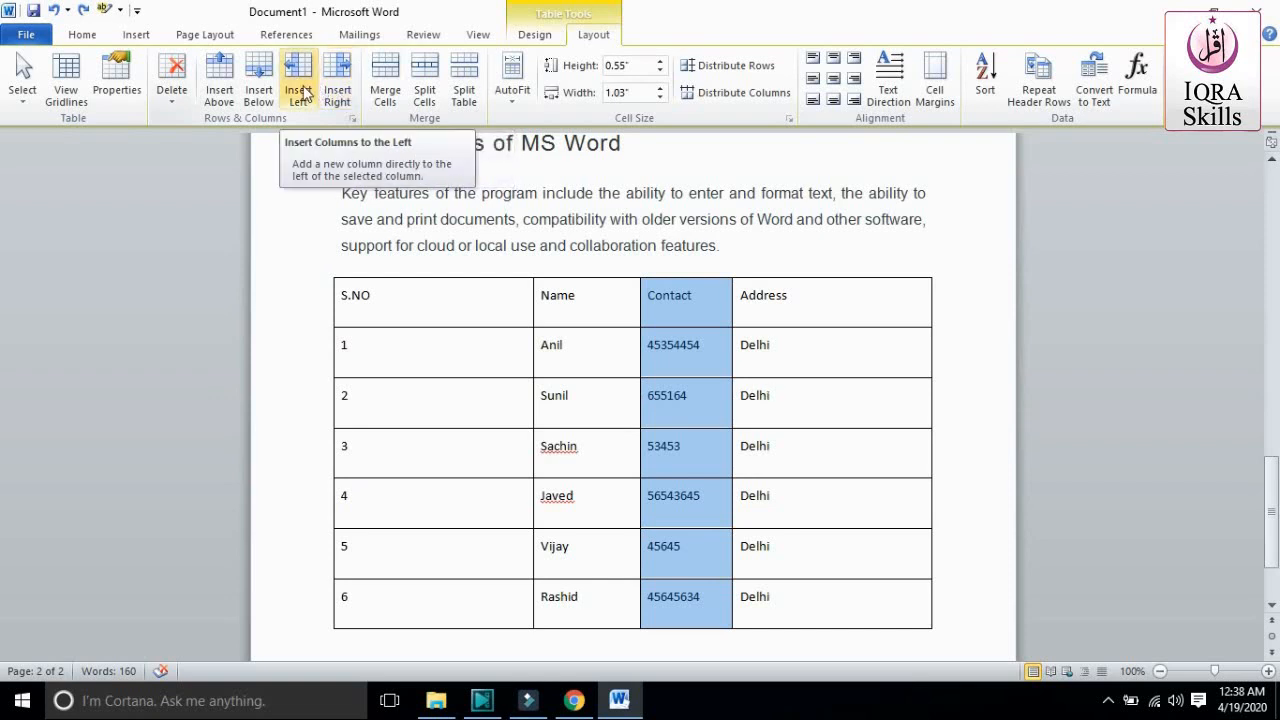
# Insert a column immediately before the Contact column and give it the header "Email"
pyautogui.click(300, 93)
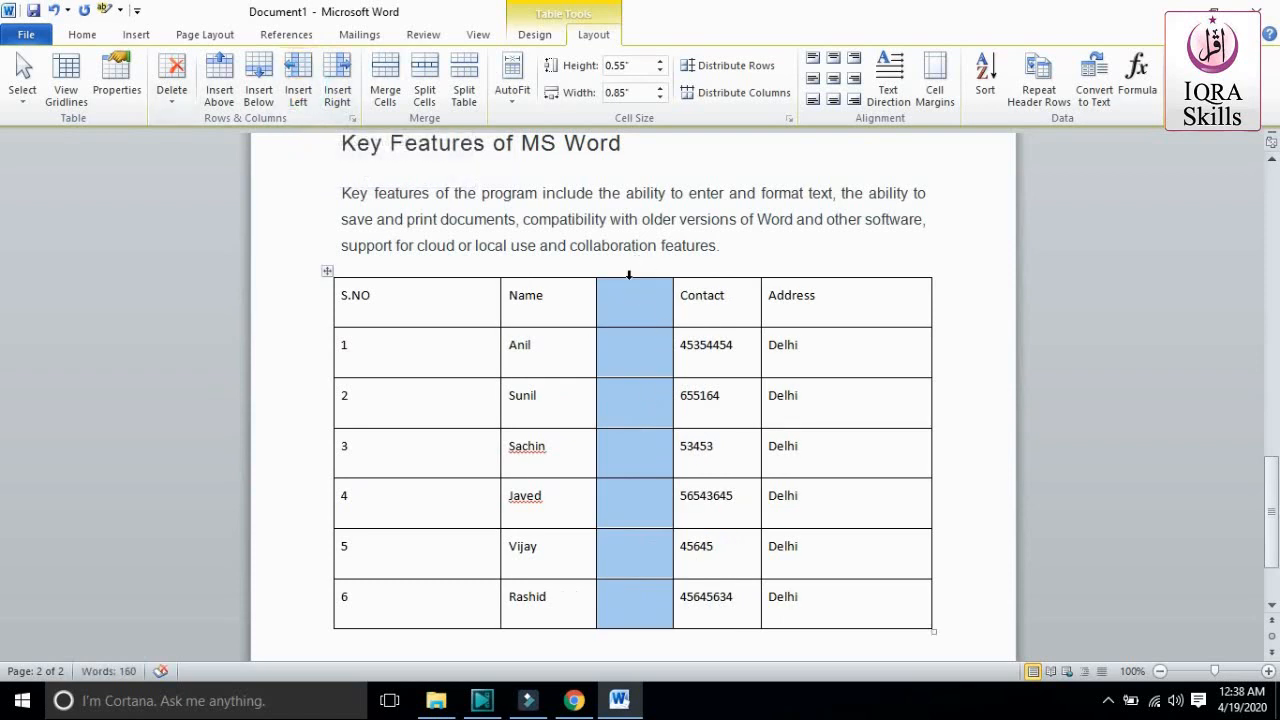
pyautogui.click(644, 370)
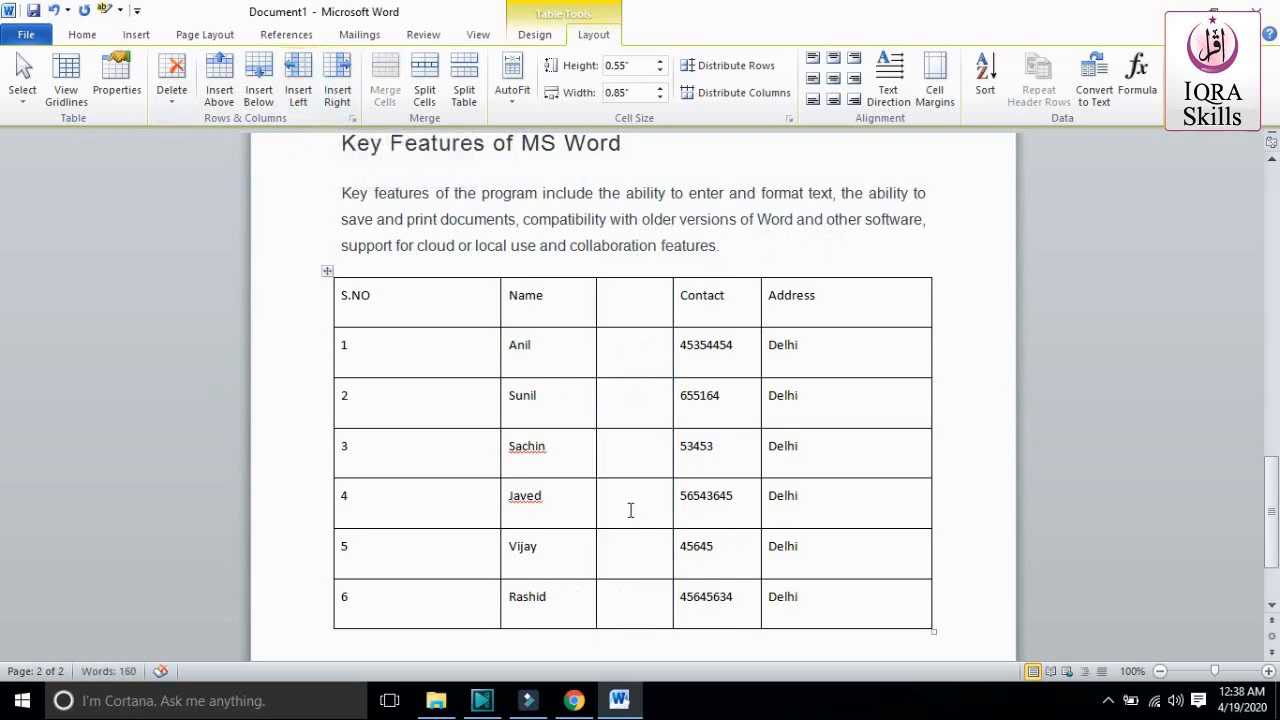
pyautogui.click(631, 311)
pyautogui.write('Email')
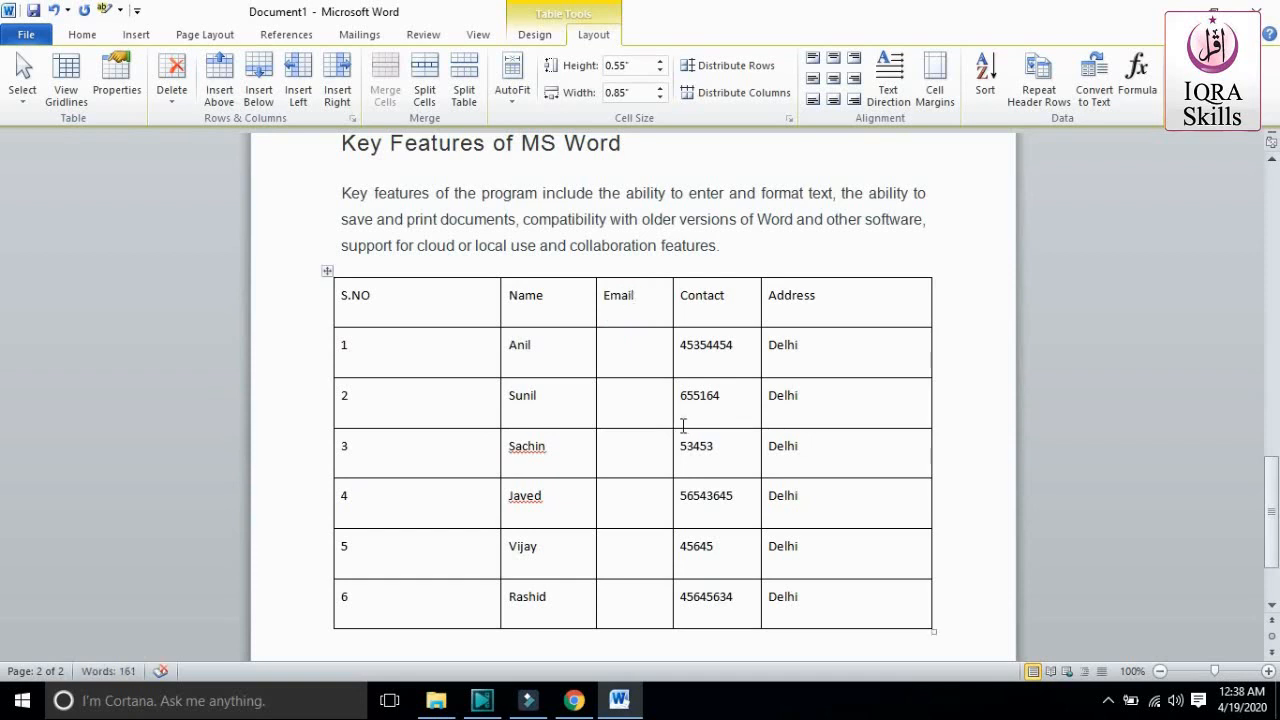
pyautogui.click(646, 440)
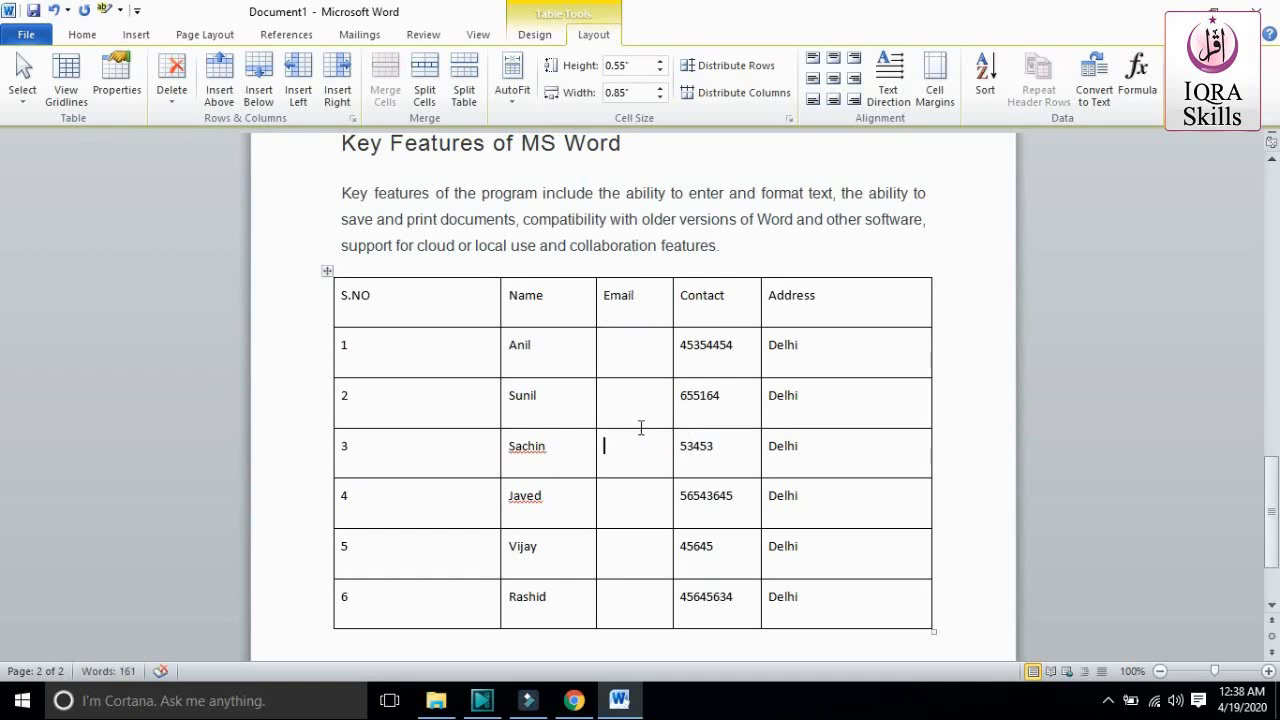
# Insert a row above the row with S.NO 2 and fill in S.NO 2, a name, a contact number and a city
pyautogui.click(310, 423)
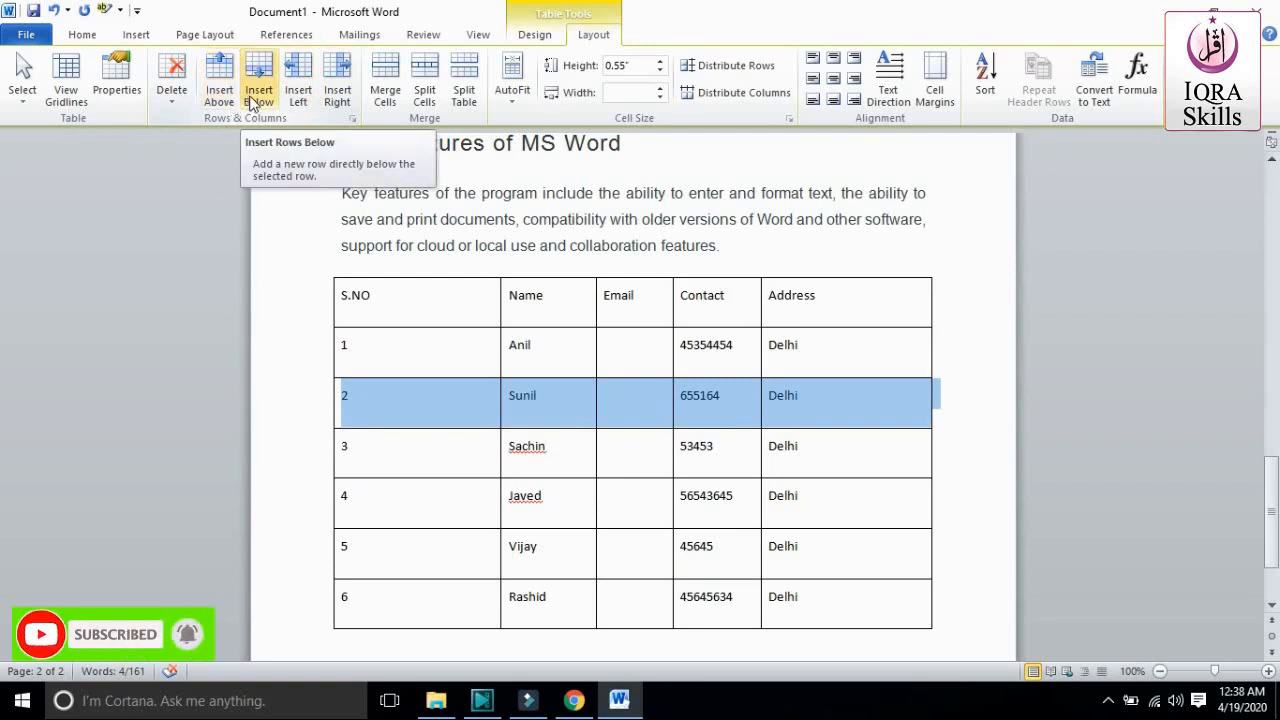
pyautogui.click(219, 85)
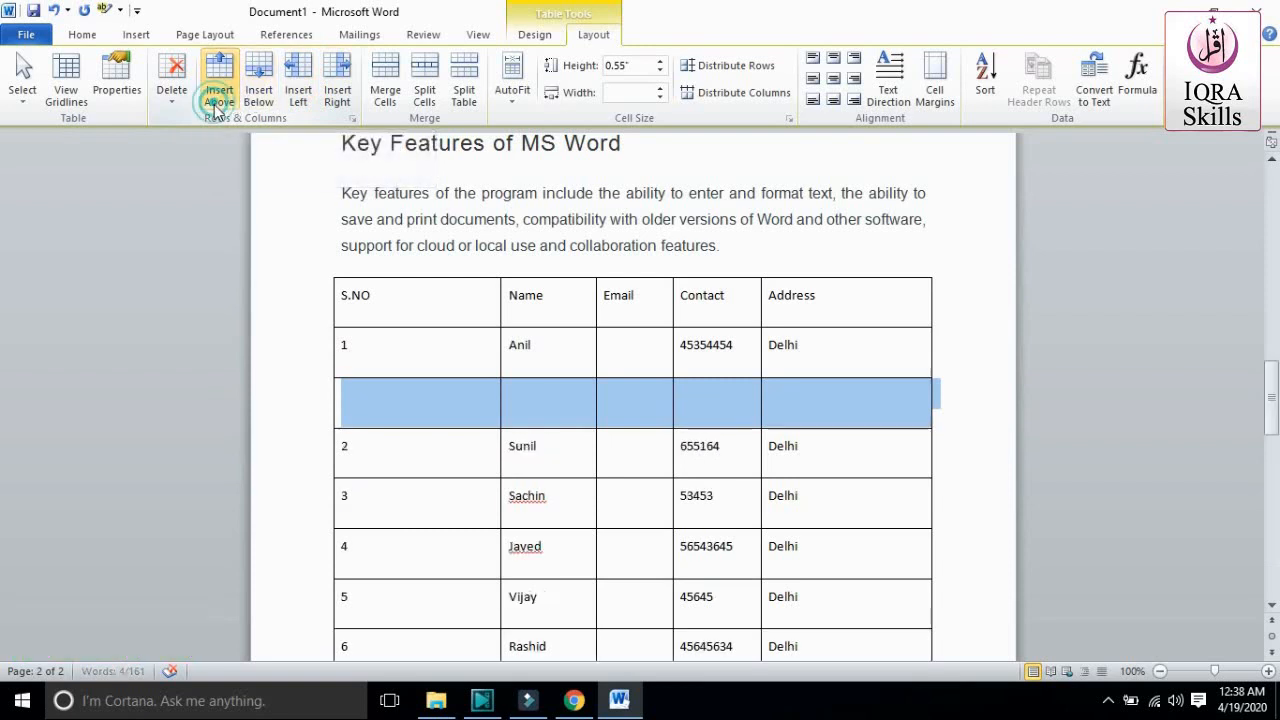
pyautogui.click(363, 394)
pyautogui.write('2')
pyautogui.press('Tab')
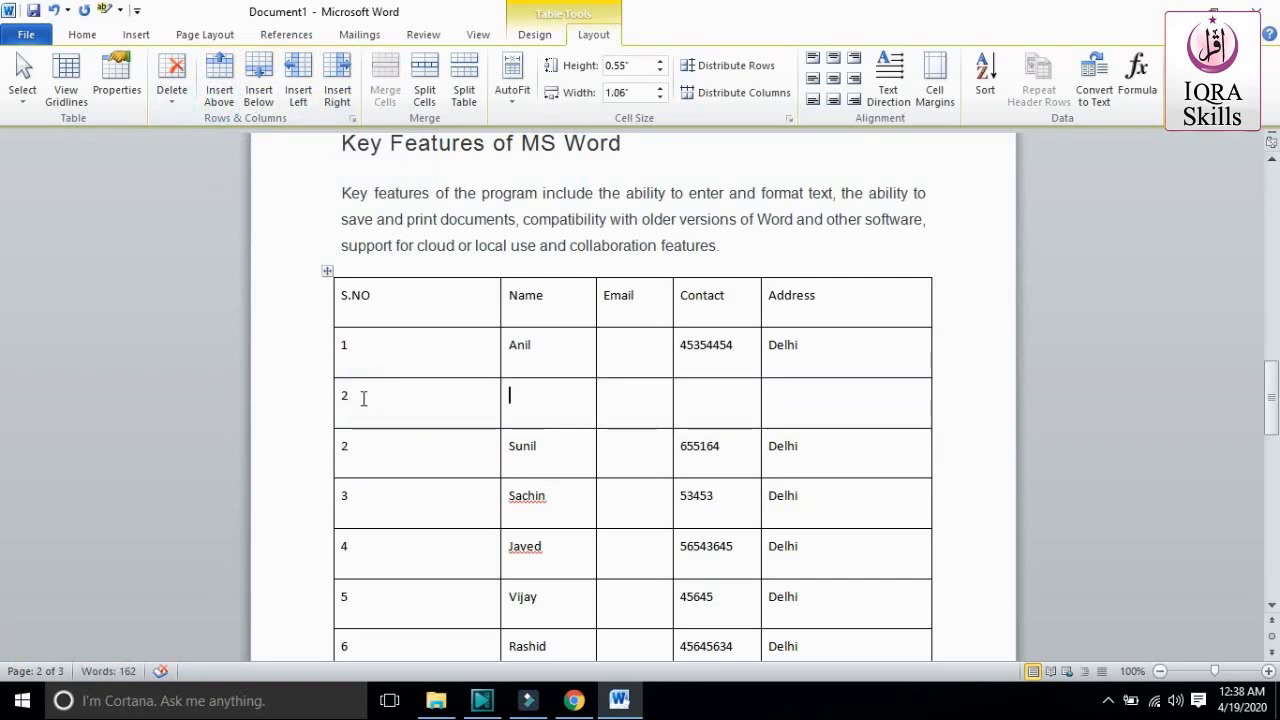
pyautogui.write('Kamal')
pyautogui.press('Tab')
pyautogui.press('Tab')
pyautogui.write('4544')
pyautogui.press('Tab')
pyautogui.write('D')
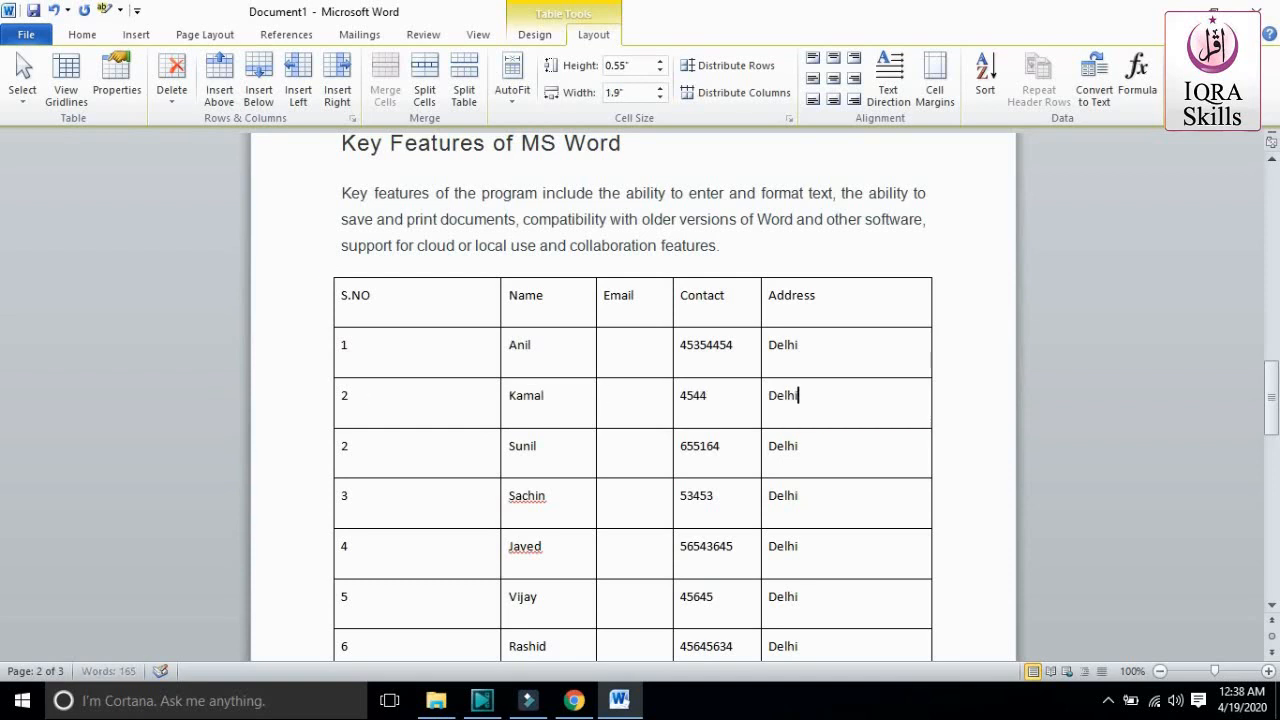
# Delete the second of the two table rows numbered 2
pyautogui.click(427, 495)
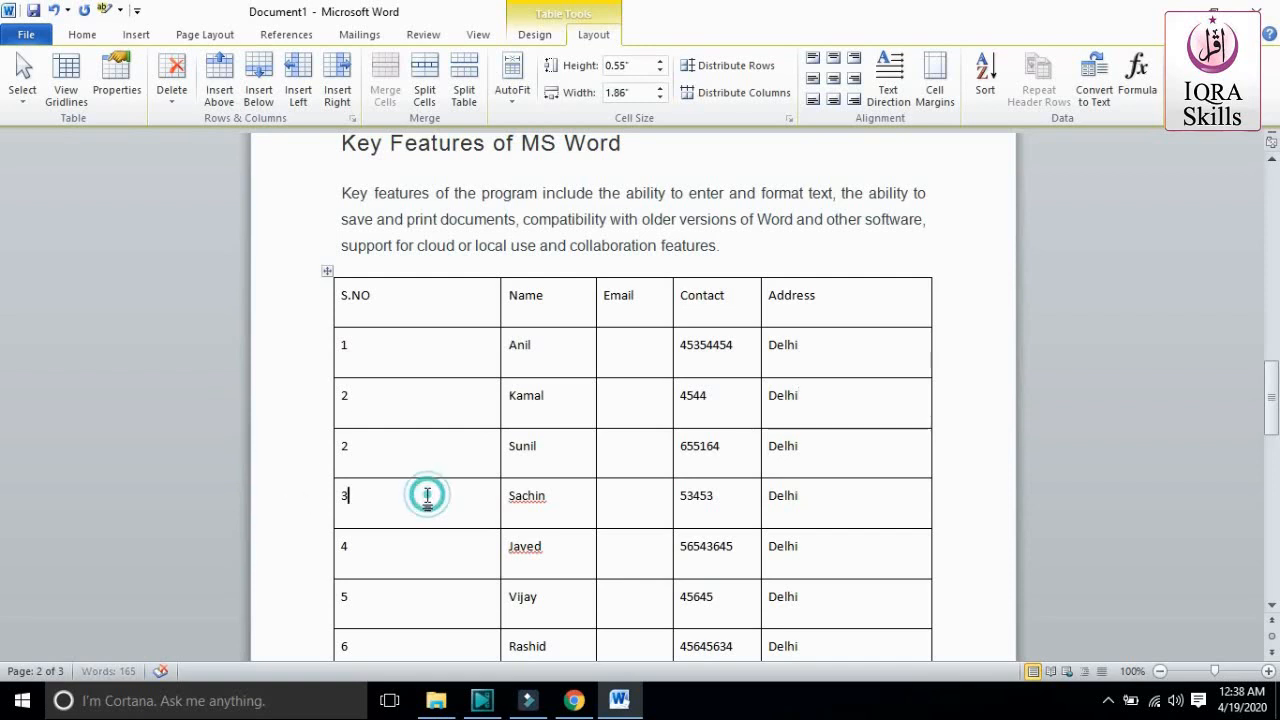
pyautogui.click(317, 462)
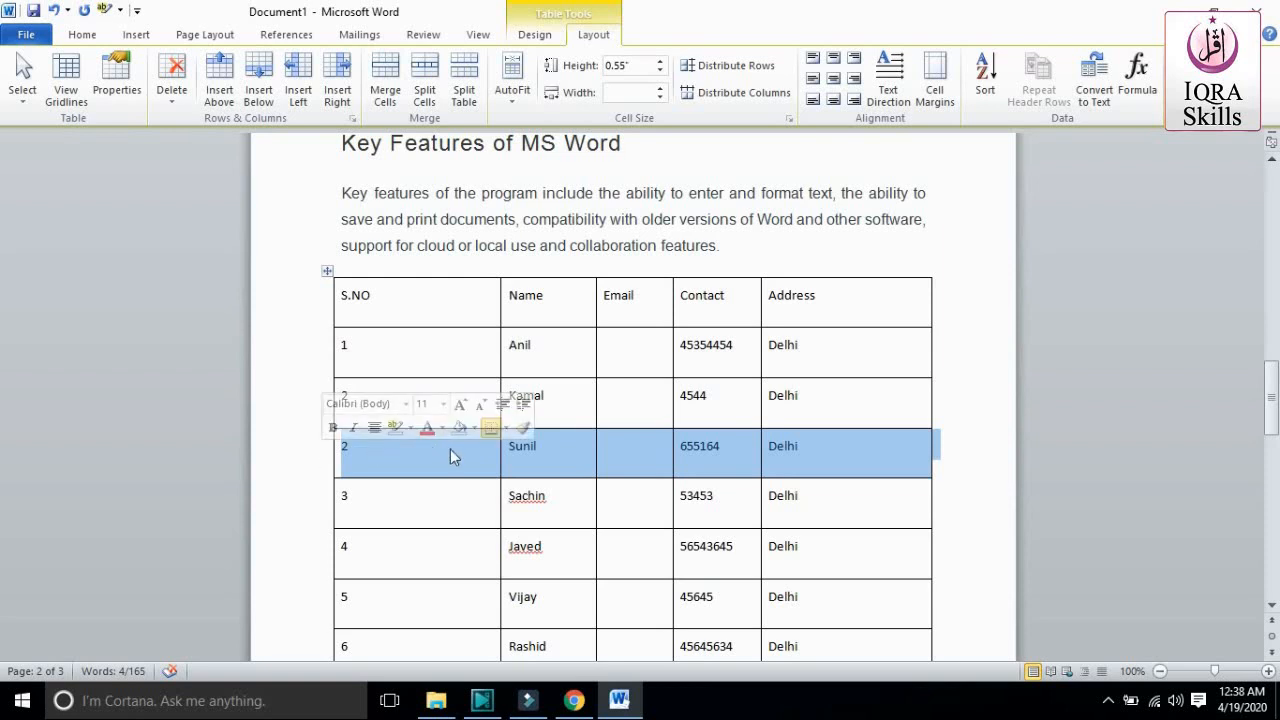
pyautogui.click(177, 104)
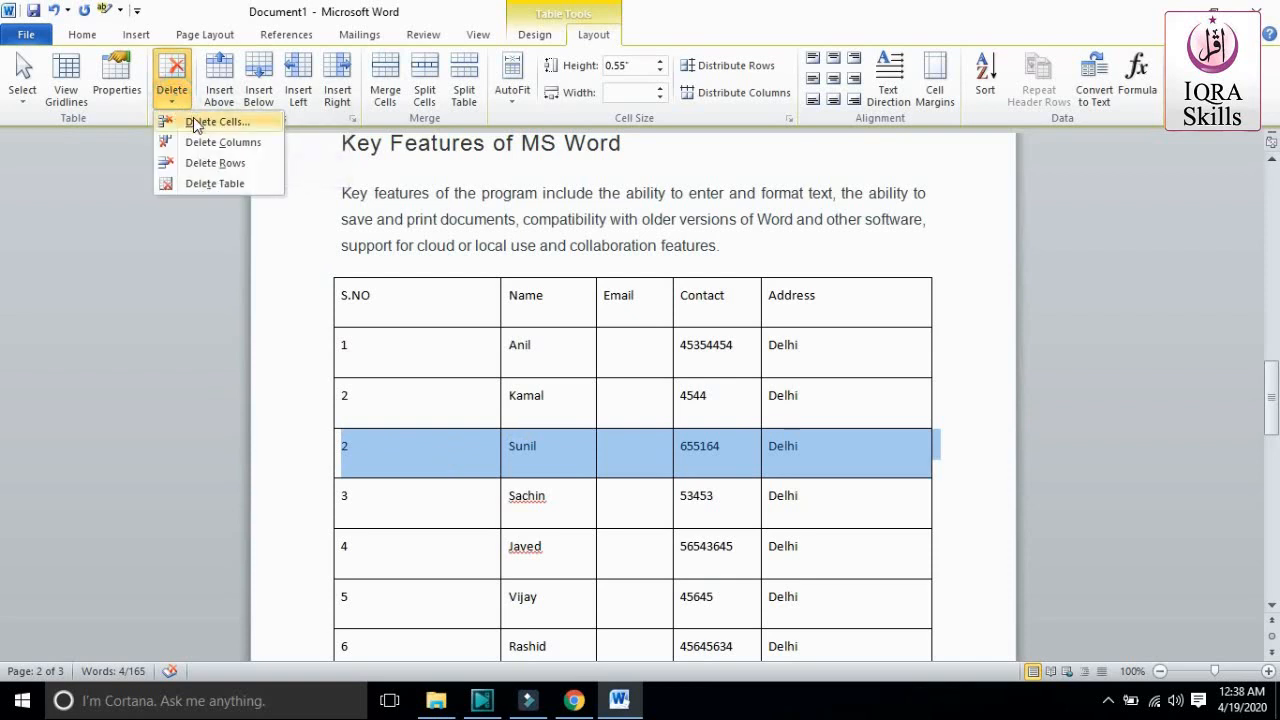
pyautogui.click(290, 480)
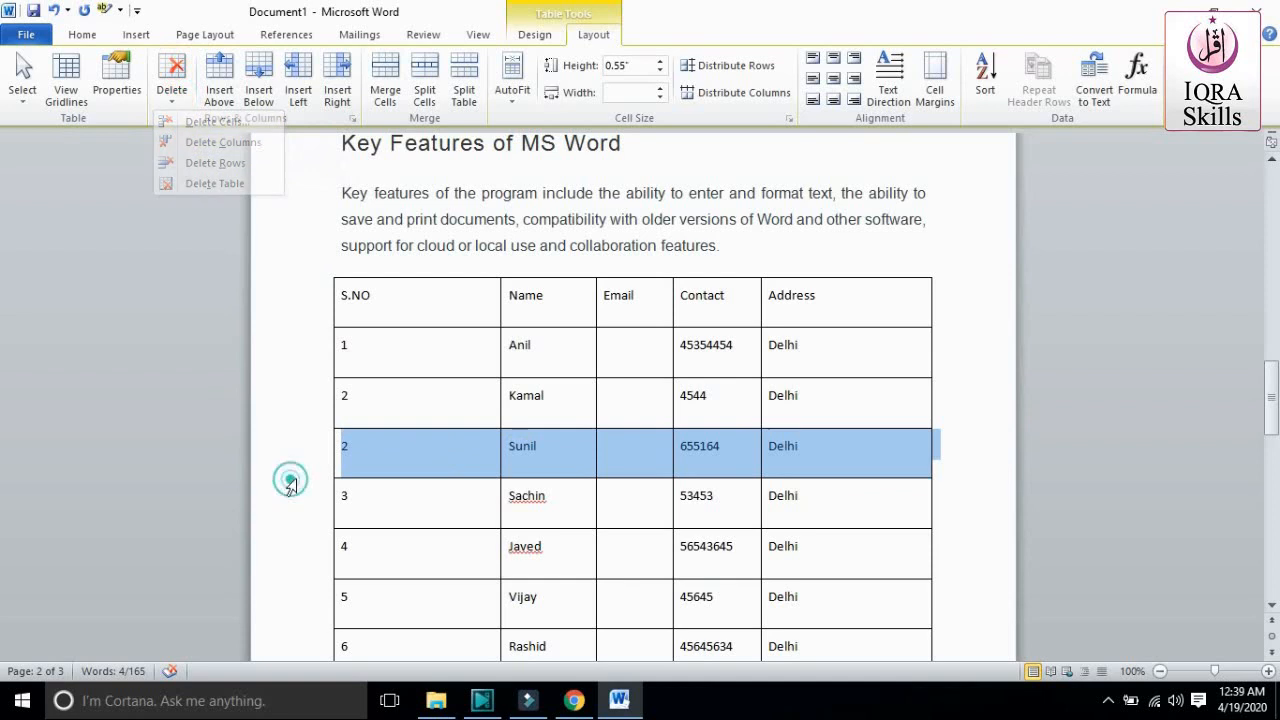
pyautogui.rightClick(460, 450)
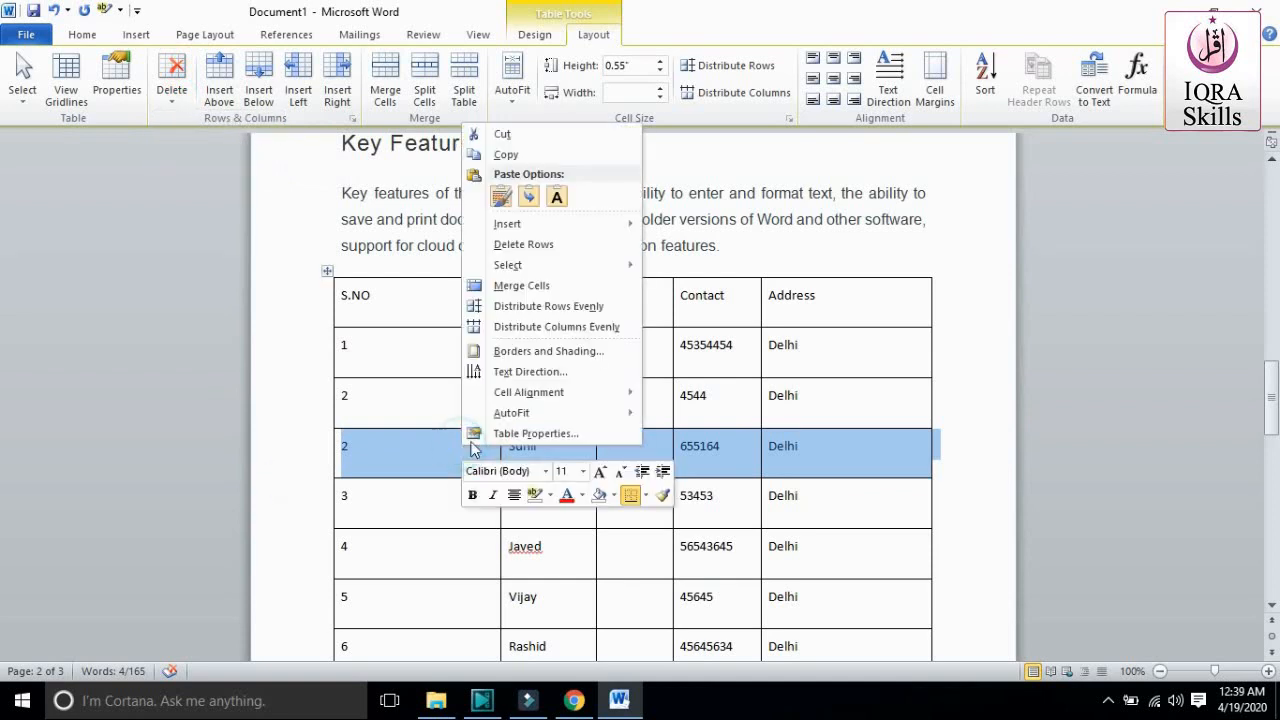
pyautogui.click(535, 248)
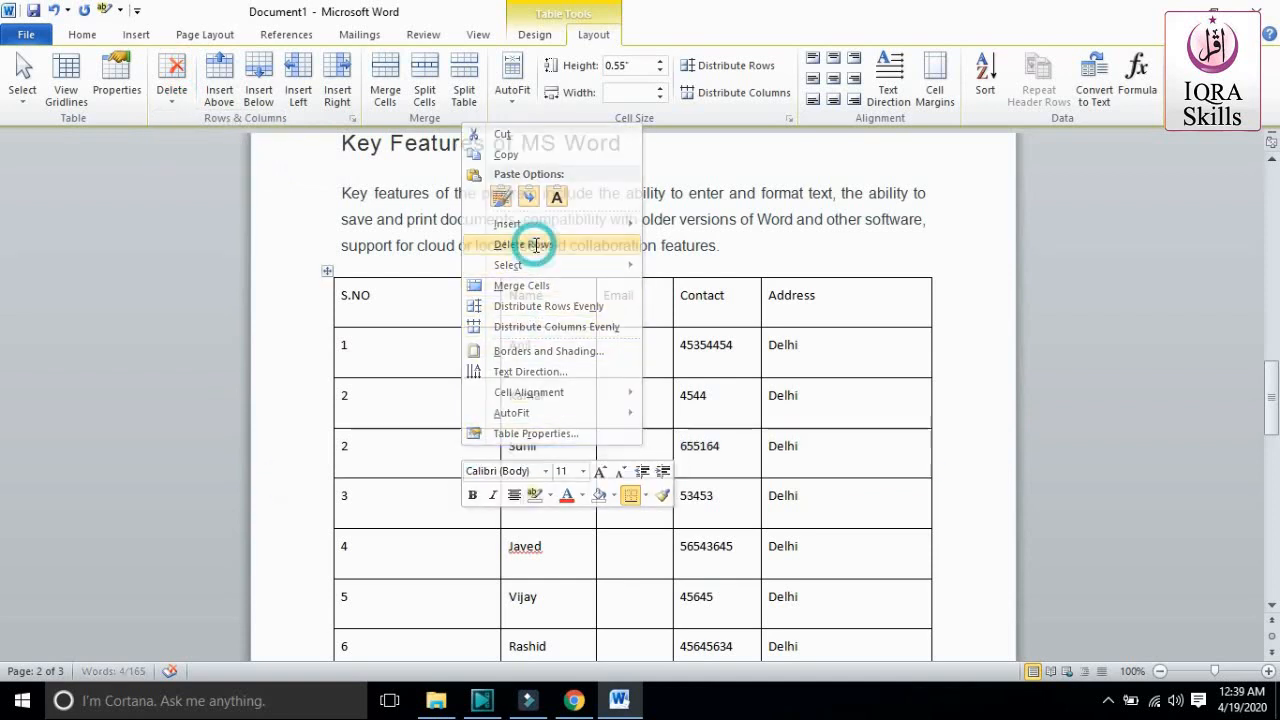
pyautogui.click(297, 456)
# Delete the Email column from the table
pyautogui.moveTo(670, 626); pyautogui.dragTo(670, 626)
pyautogui.click(641, 278)
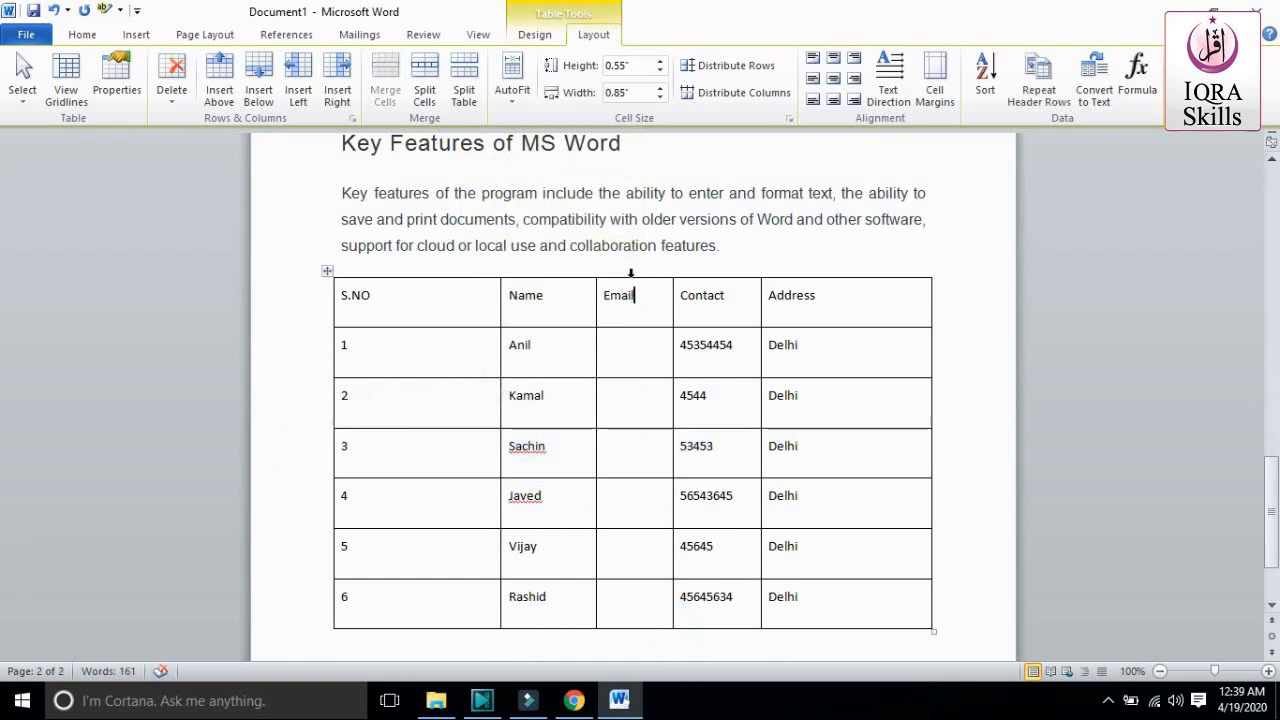
pyautogui.click(631, 273)
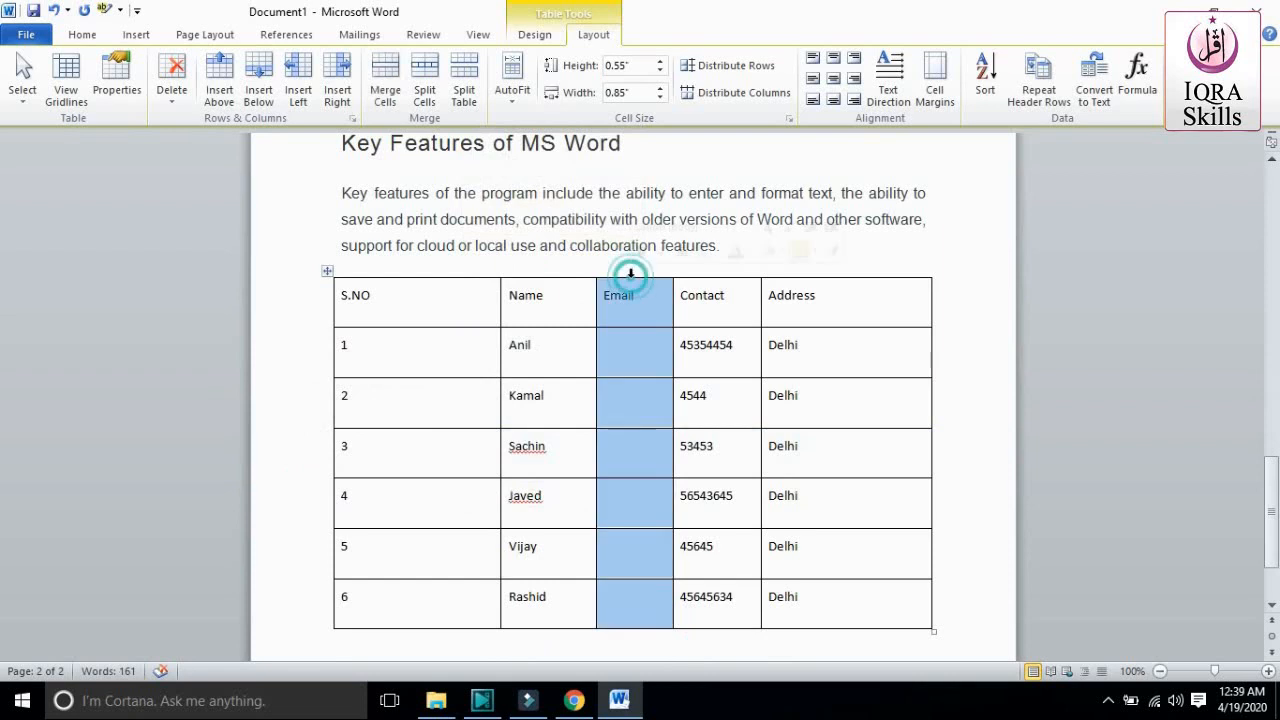
pyautogui.rightClick(641, 398)
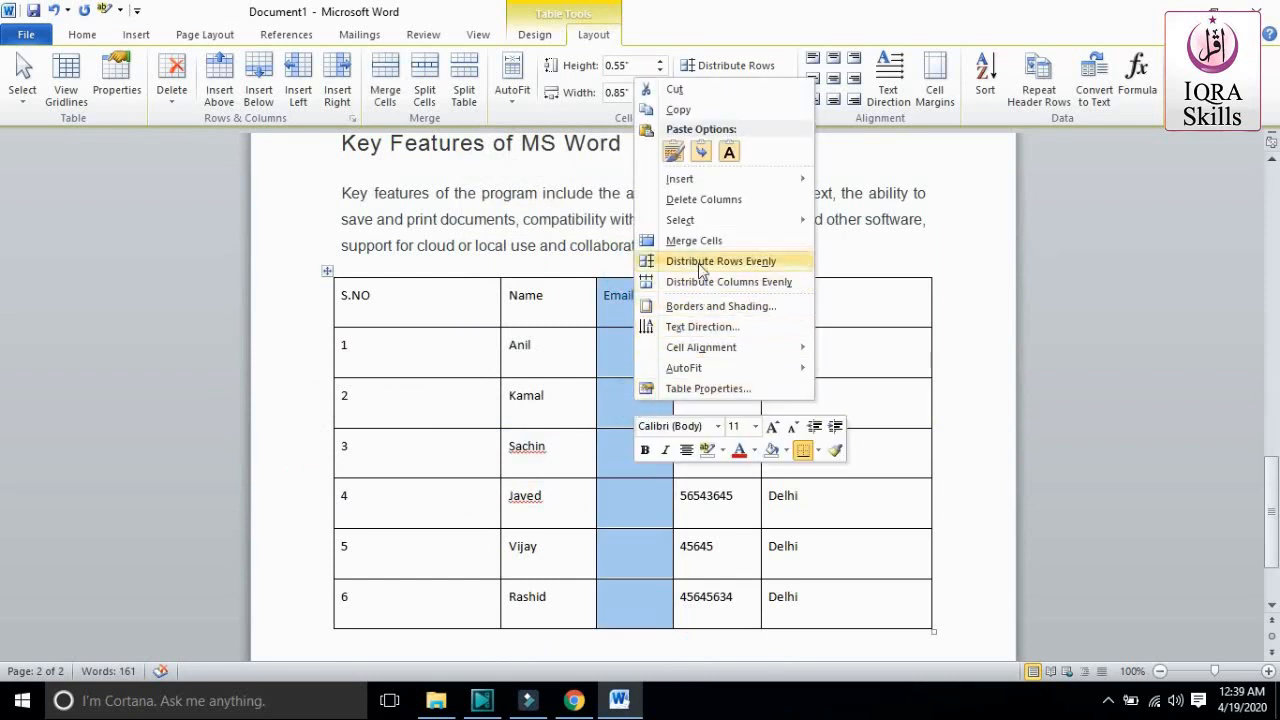
pyautogui.click(703, 199)
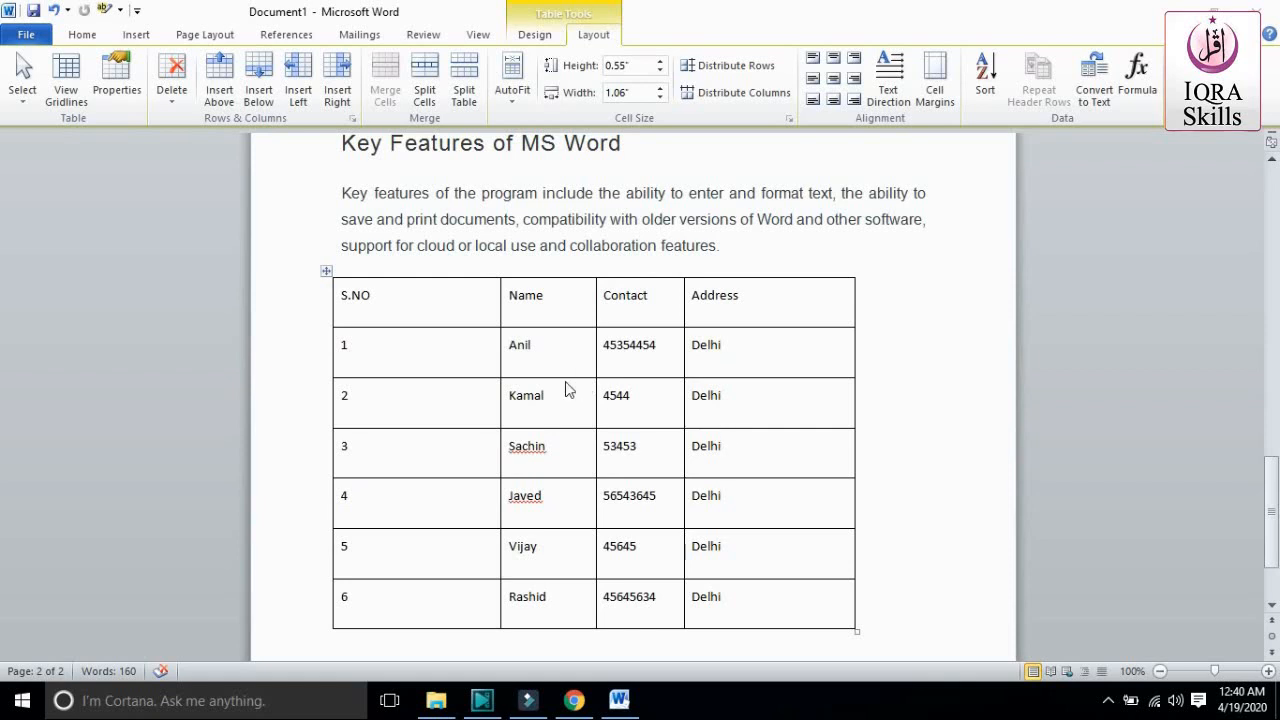
# Merge the Contact and Address cells in the row with S.NO 1, and undo the merge
pyautogui.click(480, 374)
pyautogui.click(557, 362)
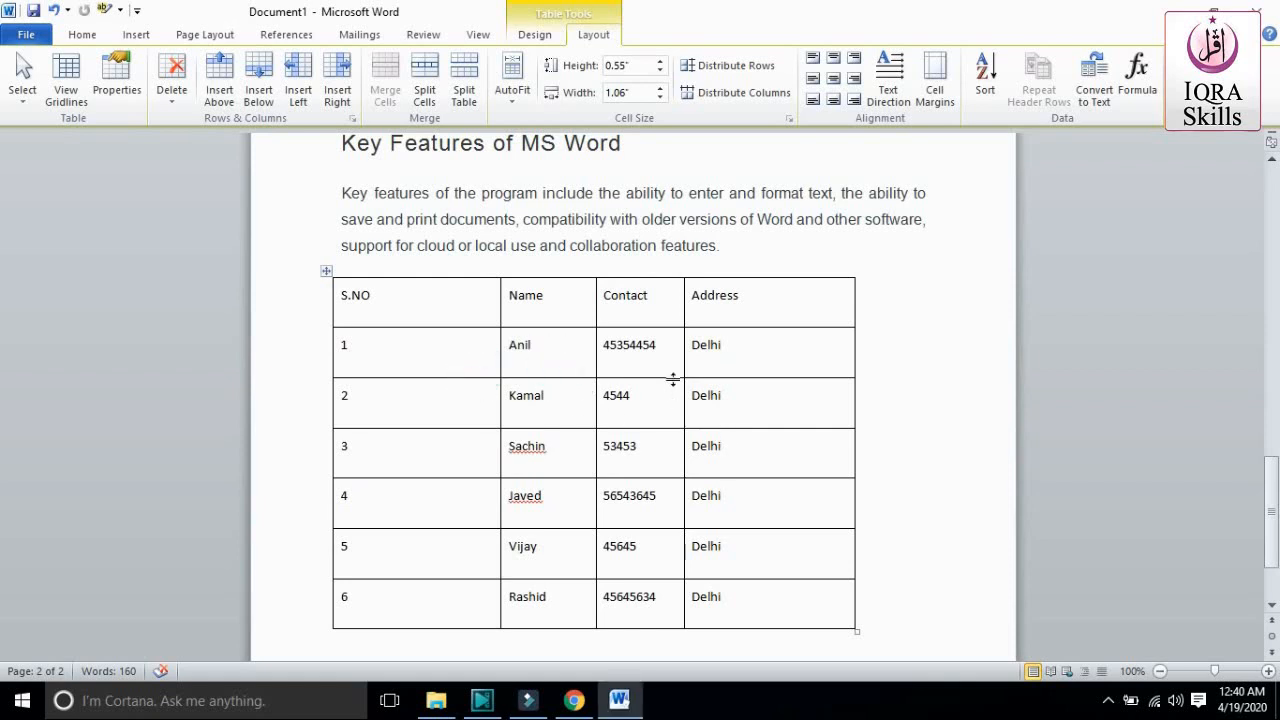
pyautogui.moveTo(664, 355); pyautogui.dragTo(715, 368)
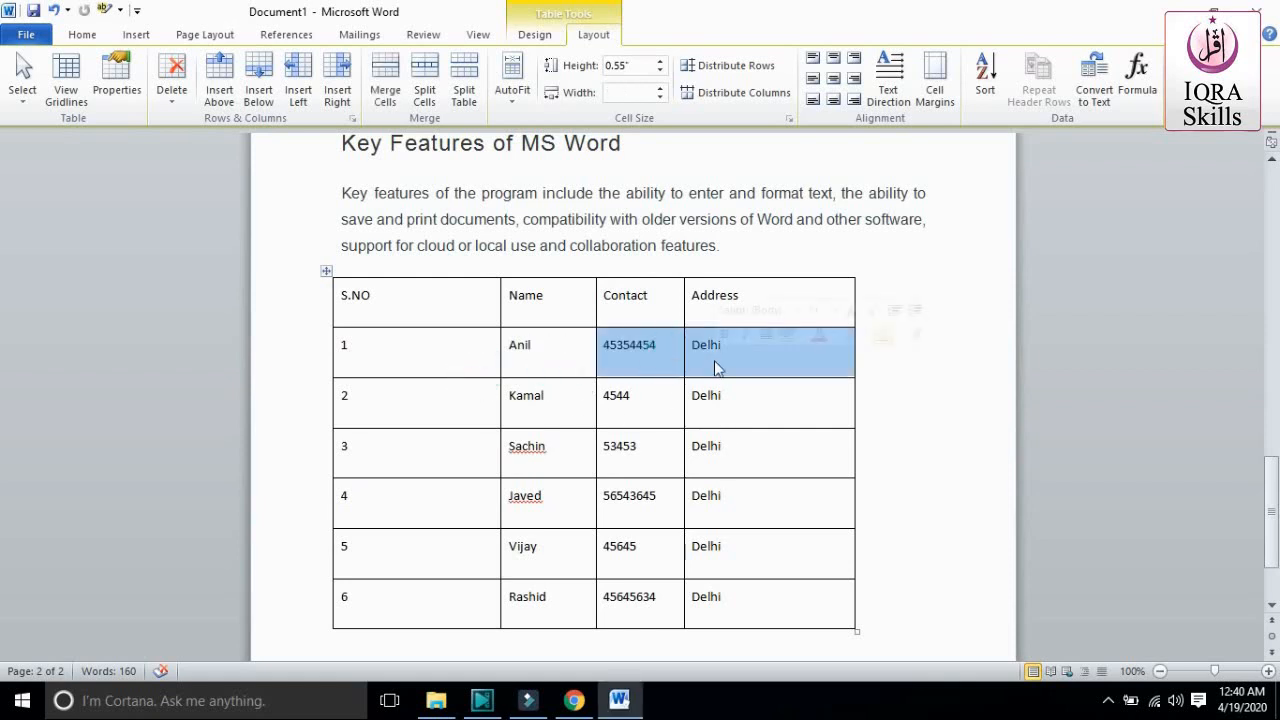
pyautogui.click(389, 91)
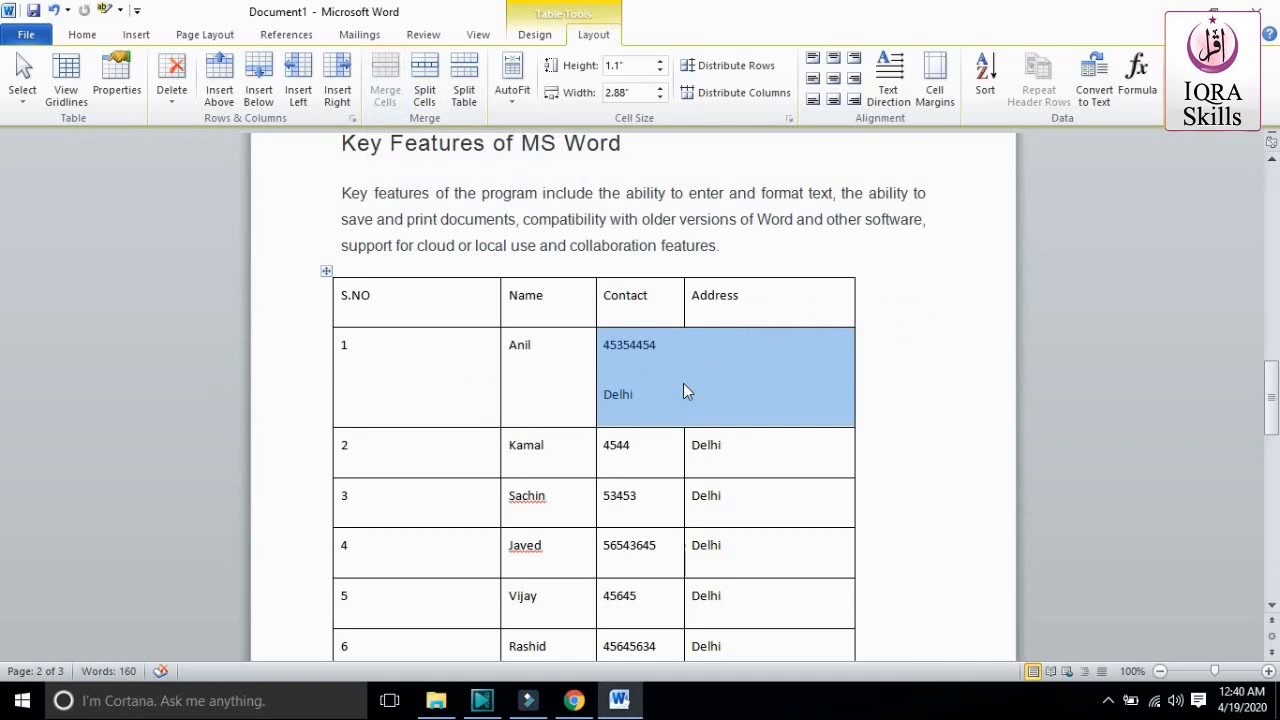
pyautogui.click(652, 387)
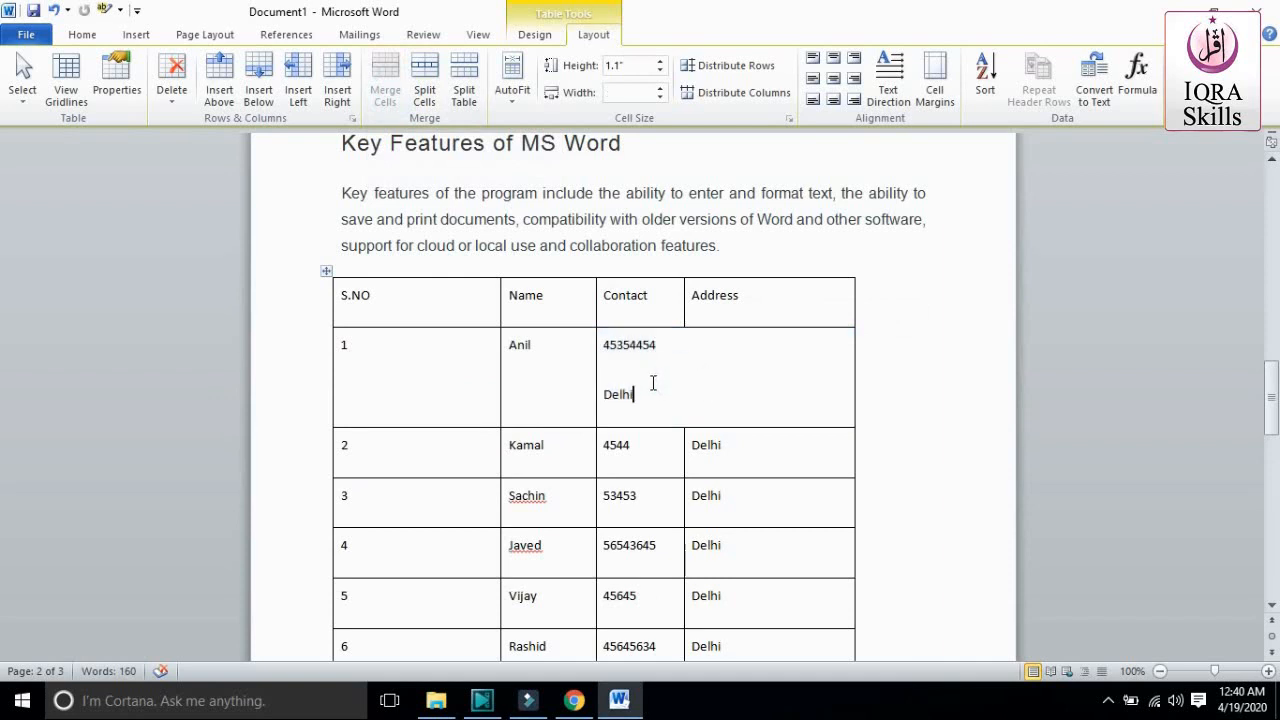
pyautogui.hotkey('ctrl', 'z')
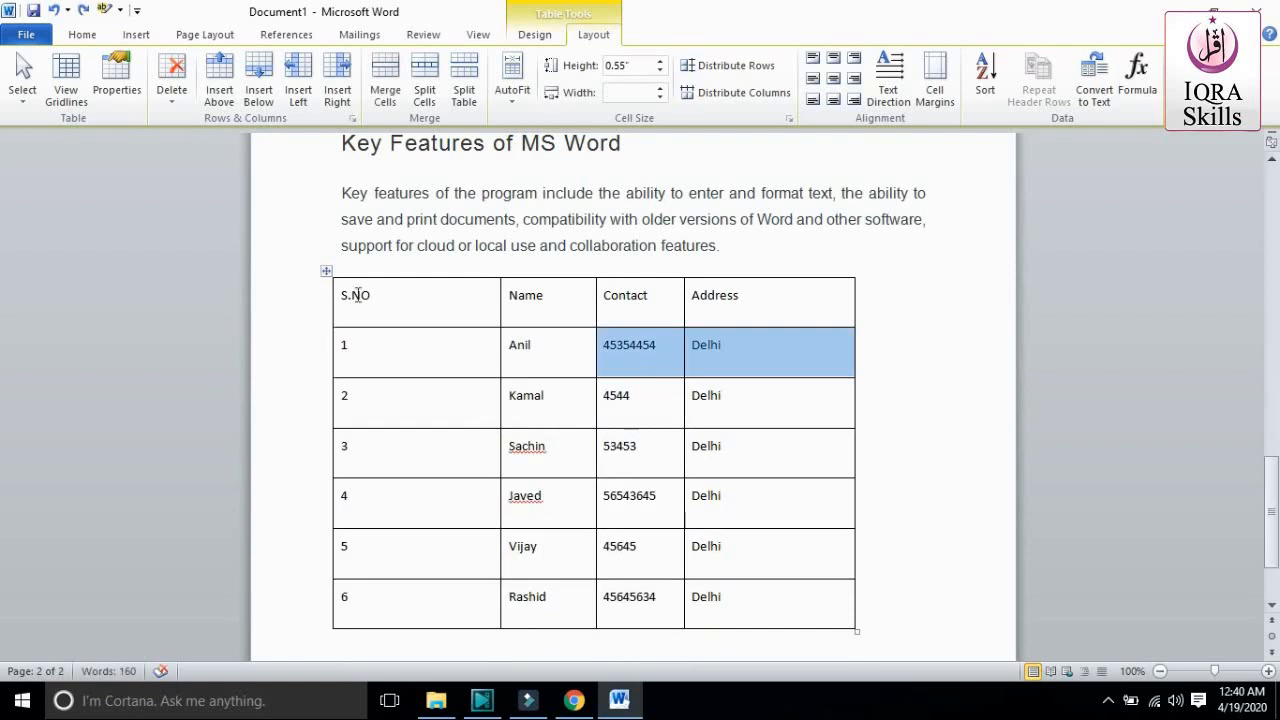
# Sort the table by the S.NO column (Column 1) as numbers in descending order, with no header row
pyautogui.click(376, 274)
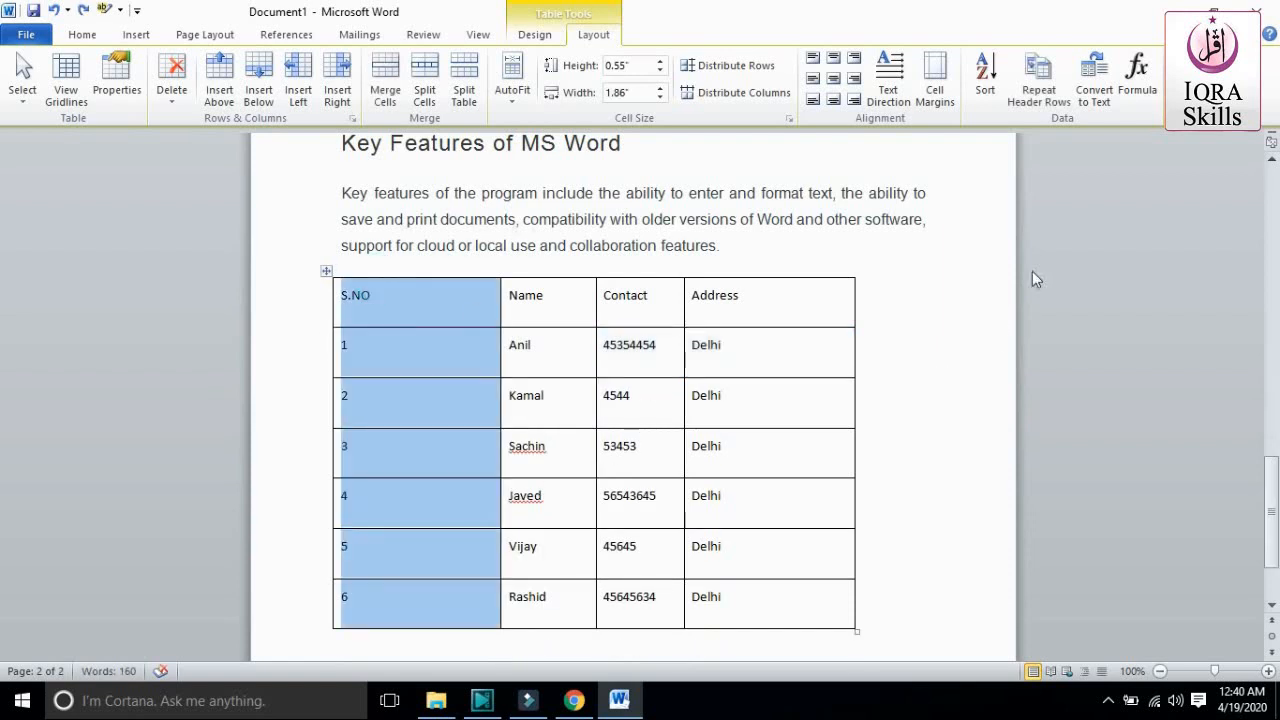
pyautogui.click(987, 88)
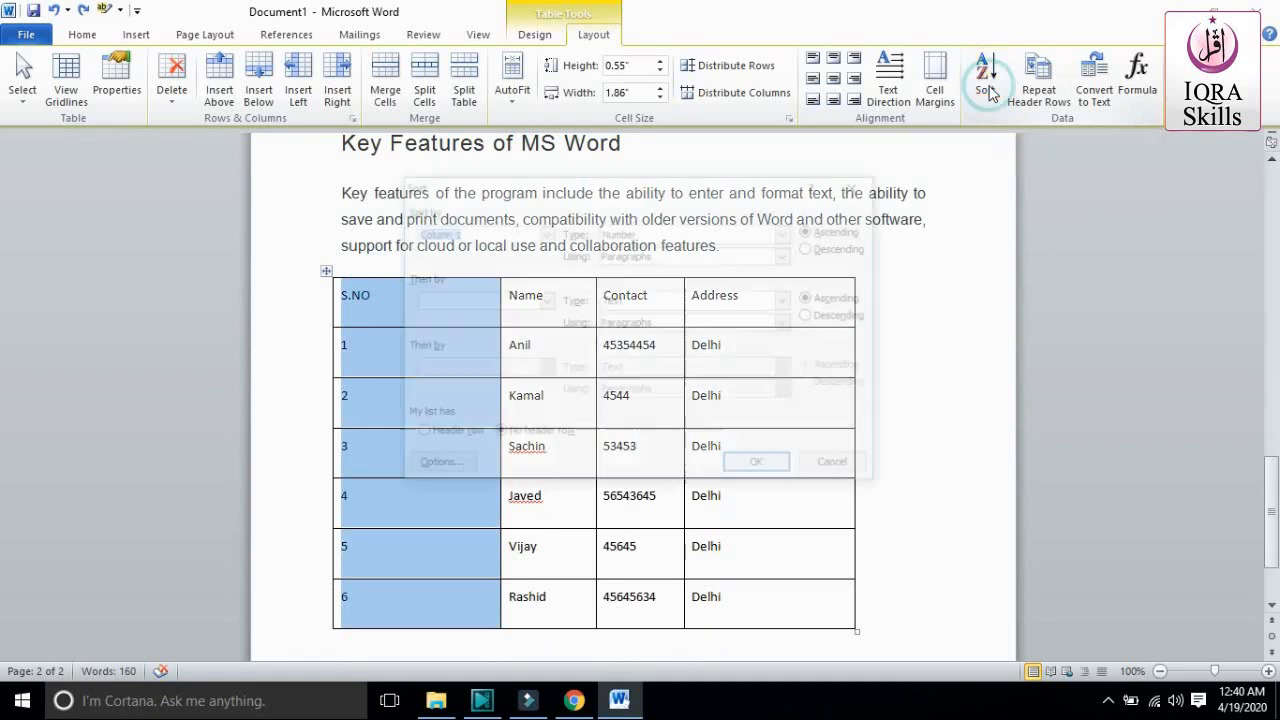
pyautogui.moveTo(763, 183); pyautogui.dragTo(1101, 163)
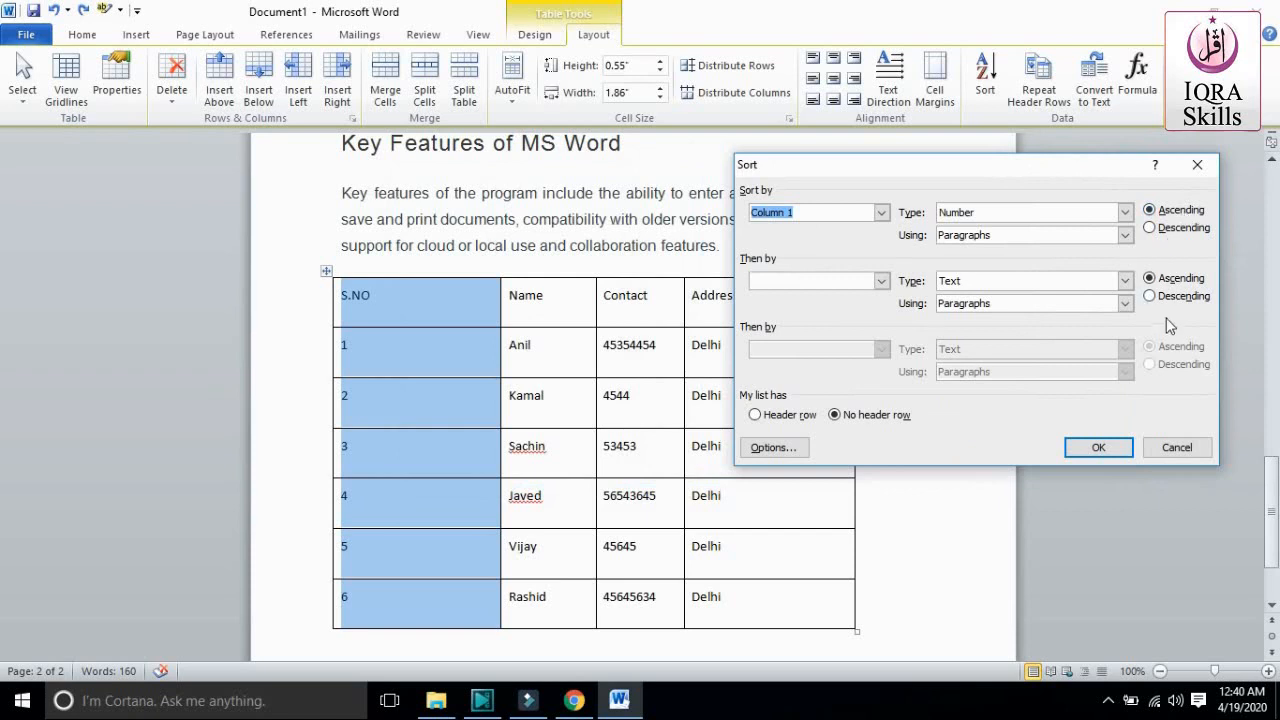
pyautogui.click(1149, 229)
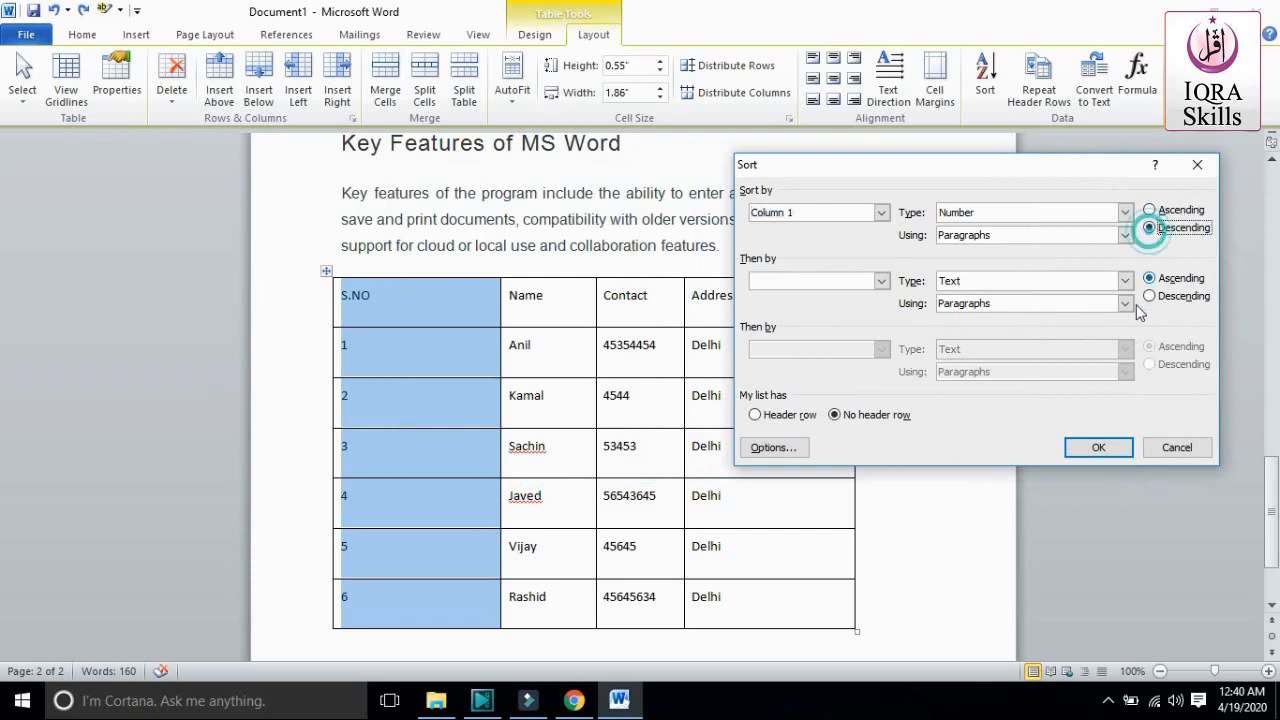
pyautogui.click(1150, 210)
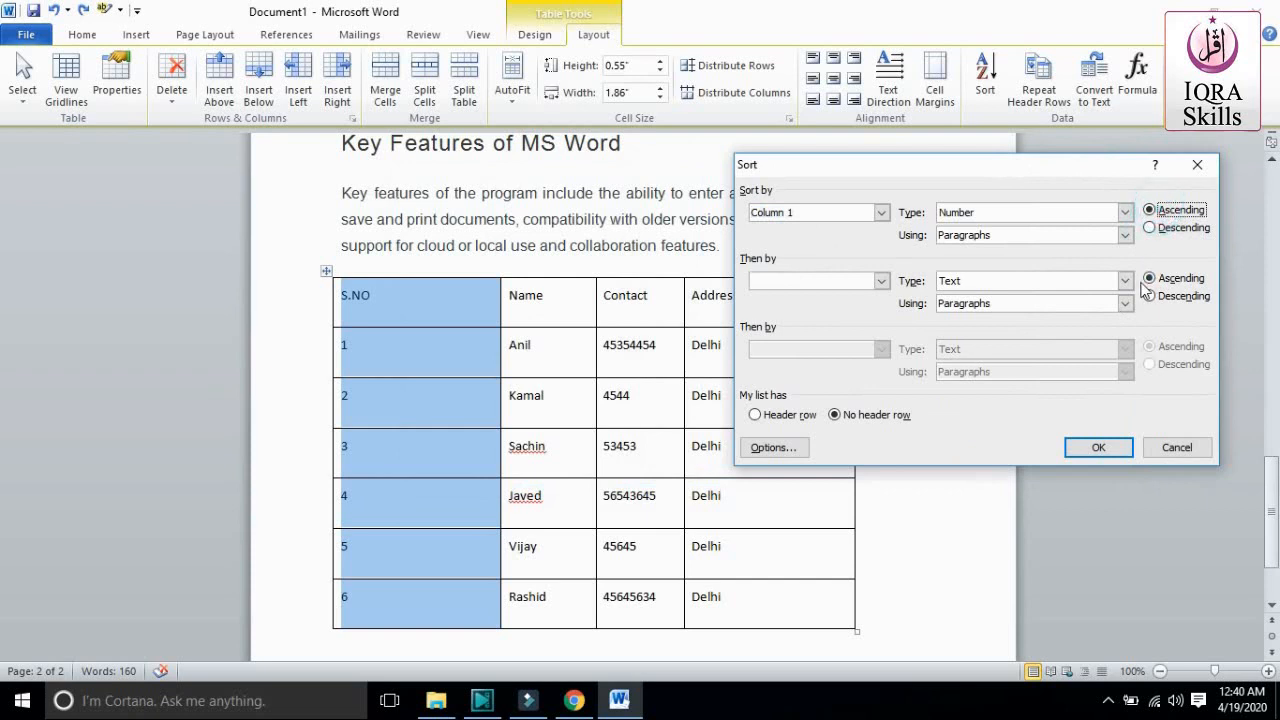
pyautogui.click(1151, 229)
pyautogui.click(1098, 447)
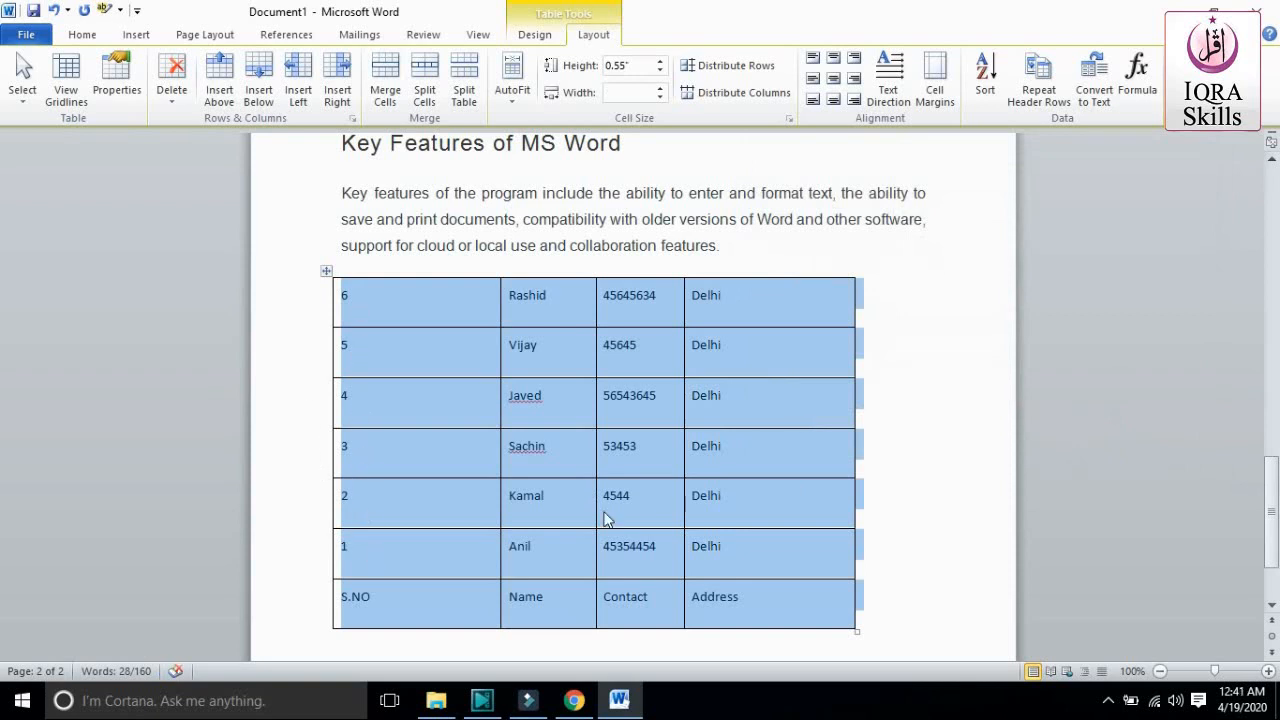
# Sort the table by Column 1 as numbers in ascending order, with no header row
pyautogui.click(985, 75)
pyautogui.click(1178, 218)
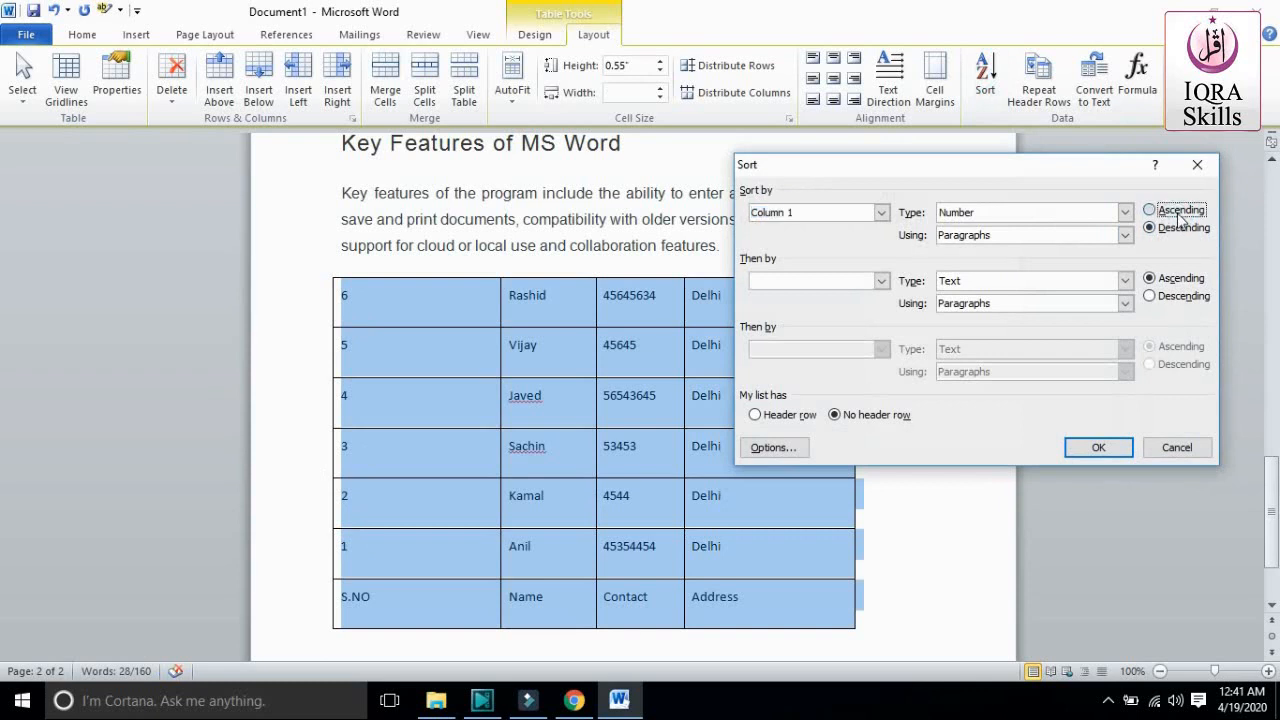
pyautogui.click(1100, 447)
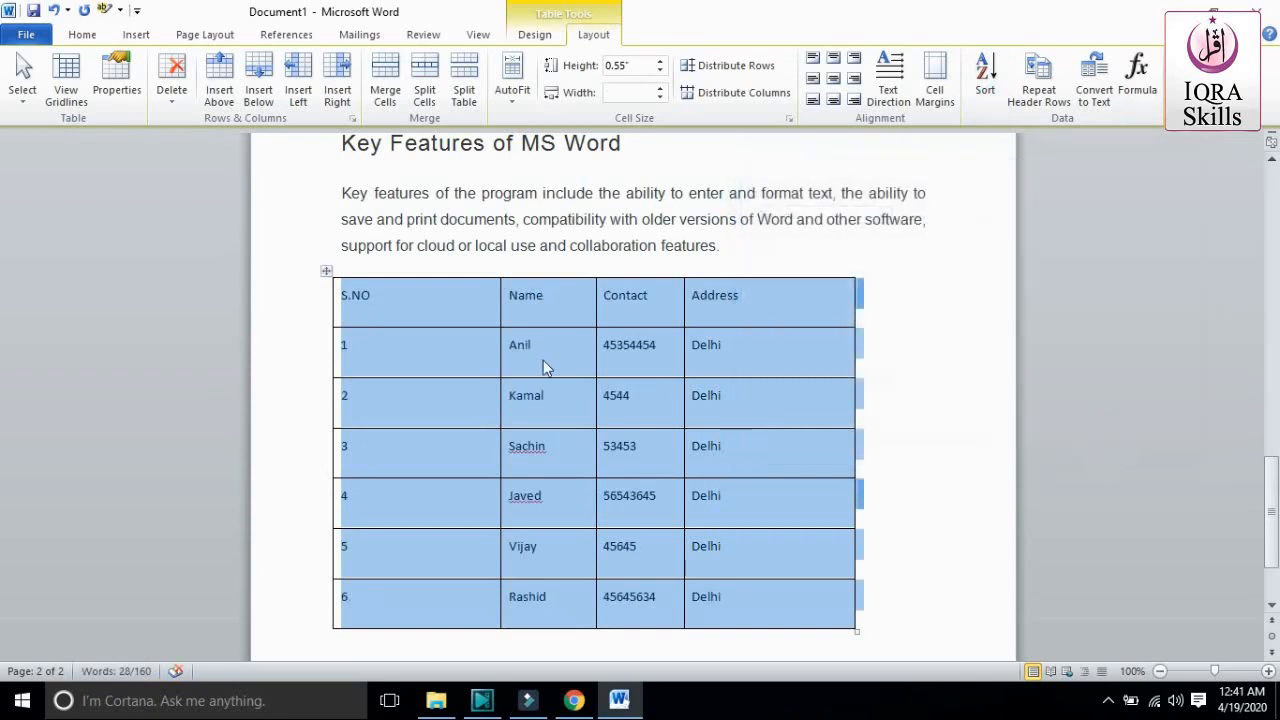
# Sort the table rows below the header by the Name column (Column 2) as text in ascending order, with no header row
pyautogui.click(540, 355)
pyautogui.moveTo(512, 346); pyautogui.dragTo(555, 597)
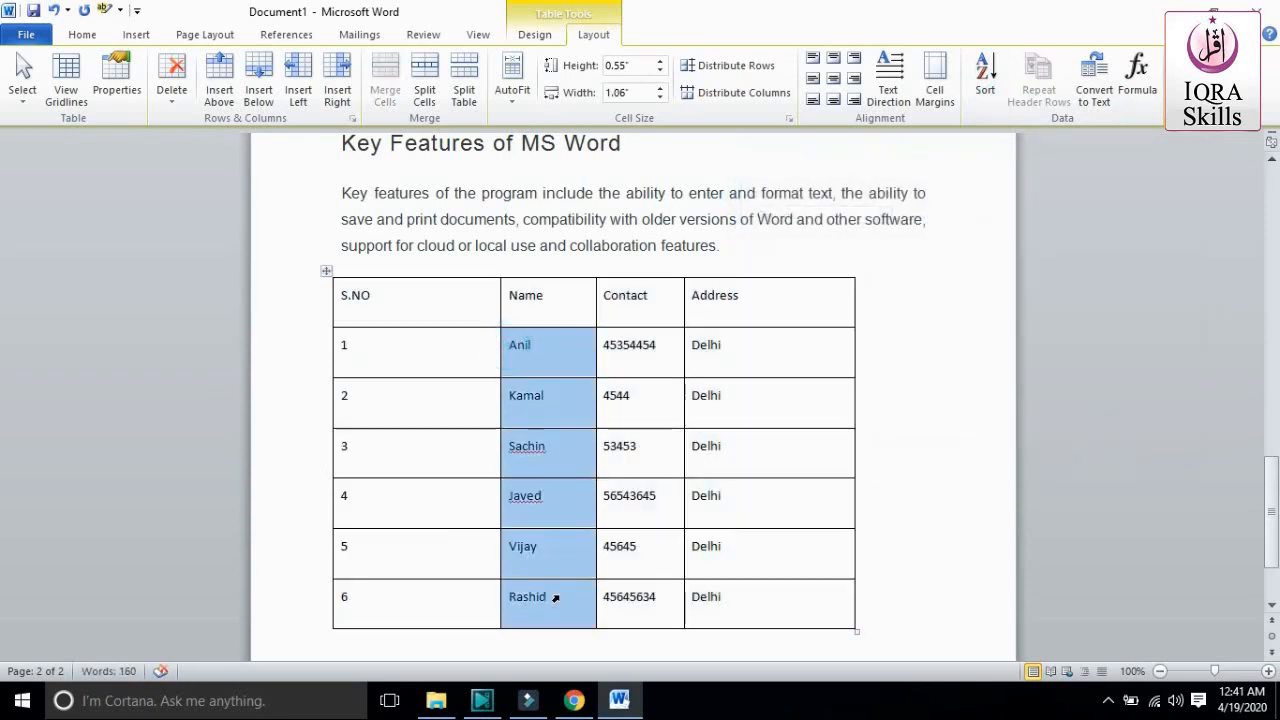
pyautogui.click(985, 75)
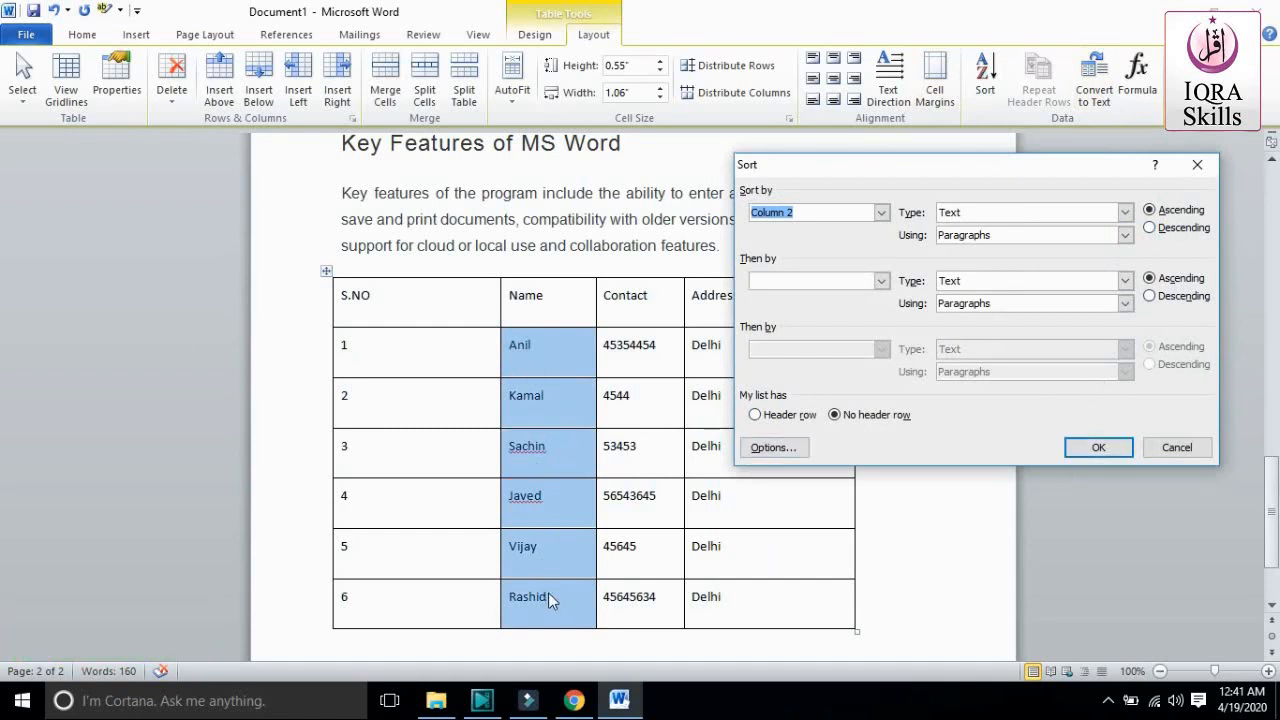
pyautogui.click(1097, 446)
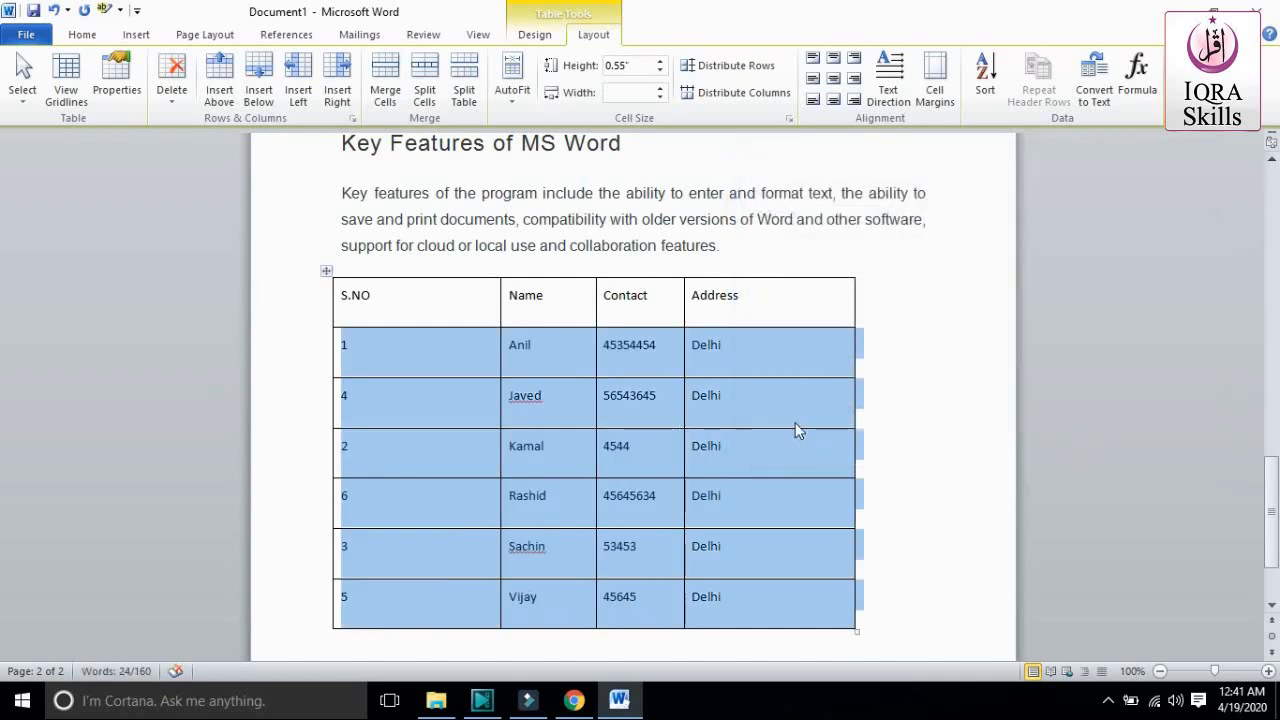
# Check the alphabetical order of the entries in the Name column row by row
pyautogui.click(529, 357)
pyautogui.doubleClick(514, 344)
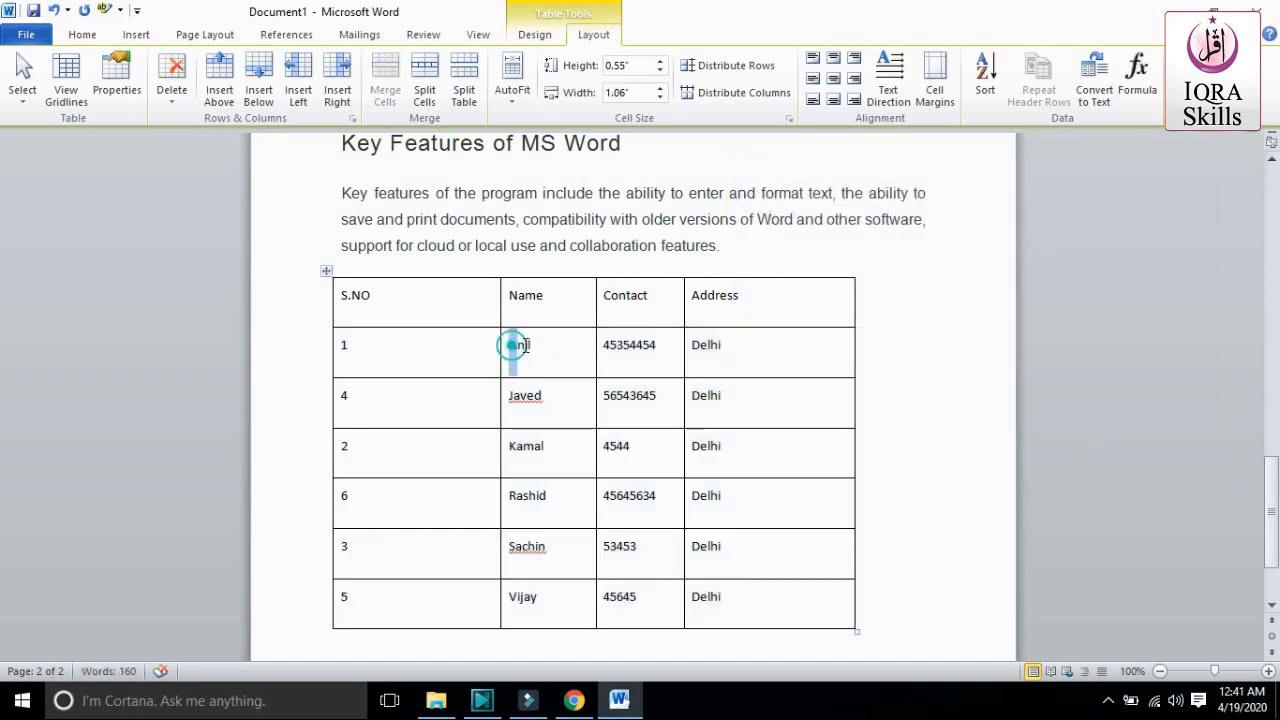
pyautogui.doubleClick(510, 397)
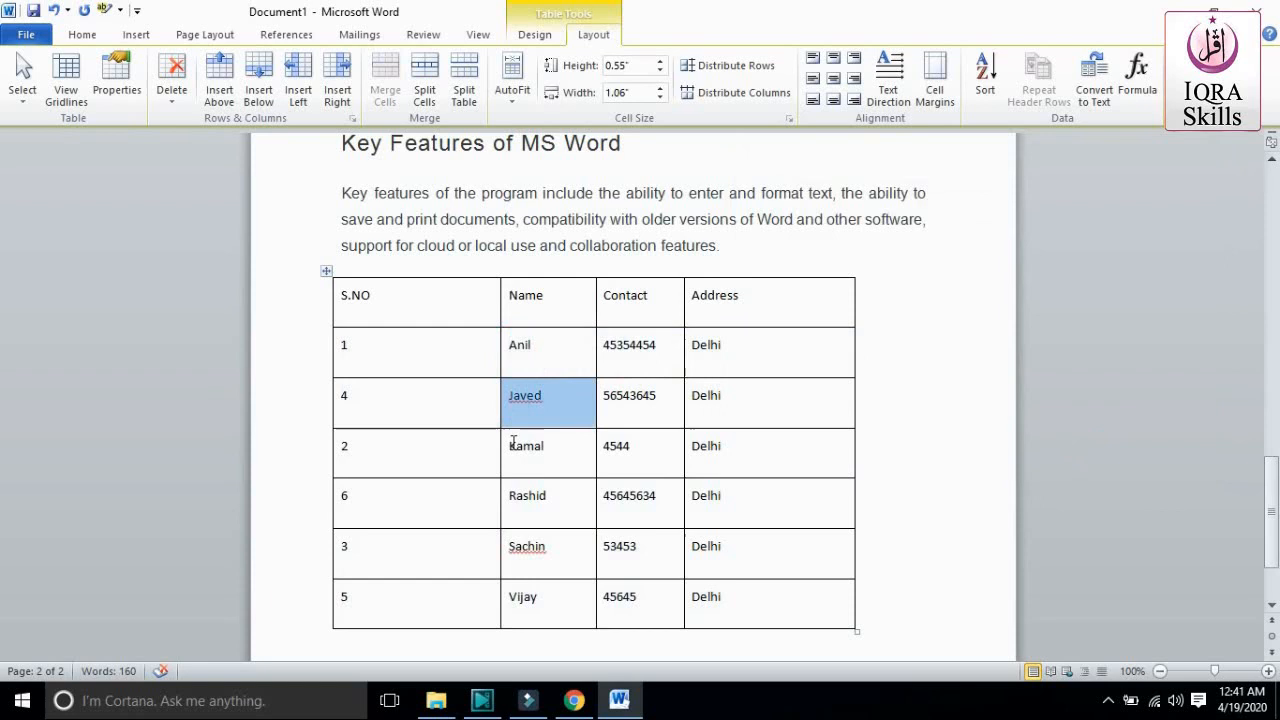
pyautogui.click(510, 443)
pyautogui.click(521, 500)
pyautogui.click(521, 549)
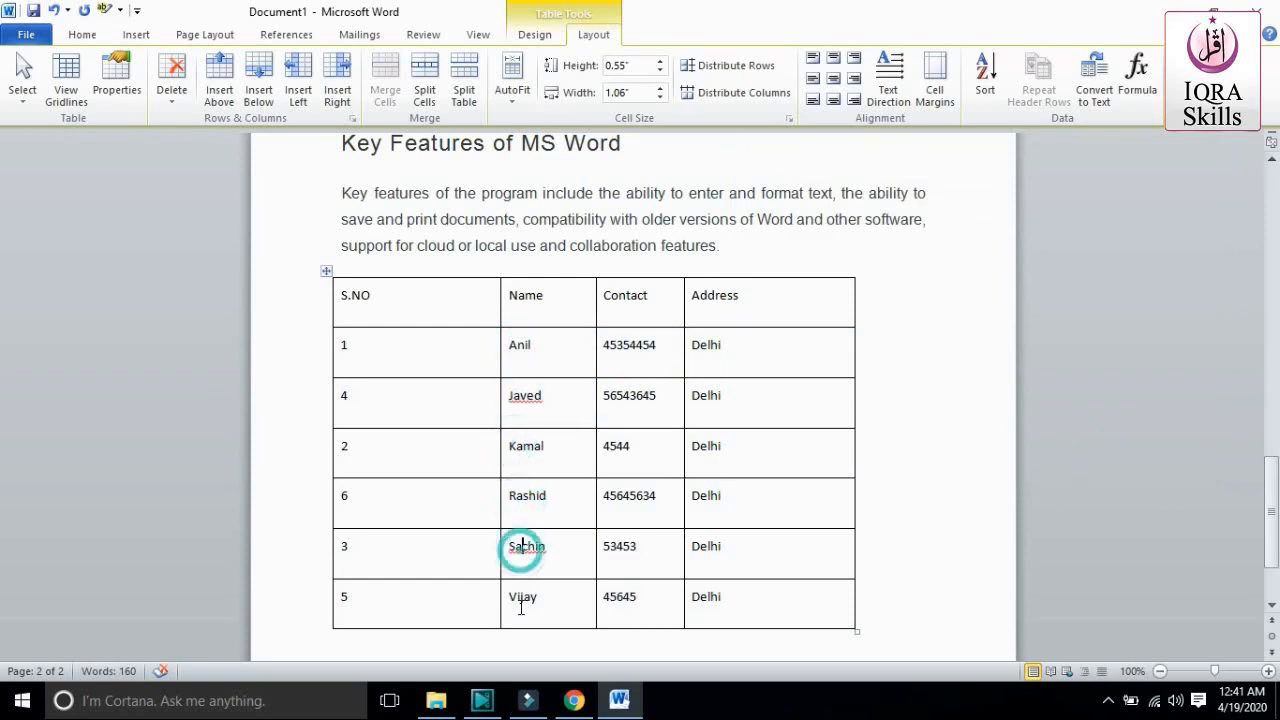
pyautogui.click(518, 602)
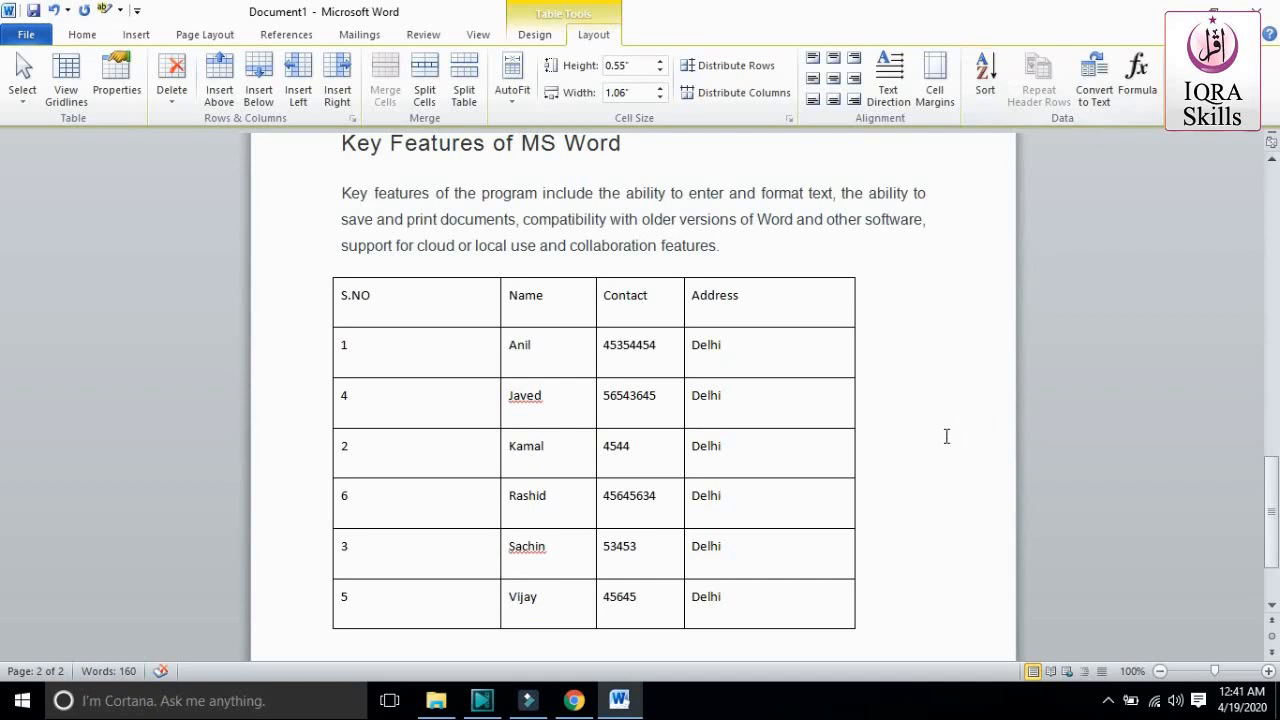
# Try to reduce the height of the header row to 0.4" from the Address cell
pyautogui.click(721, 302)
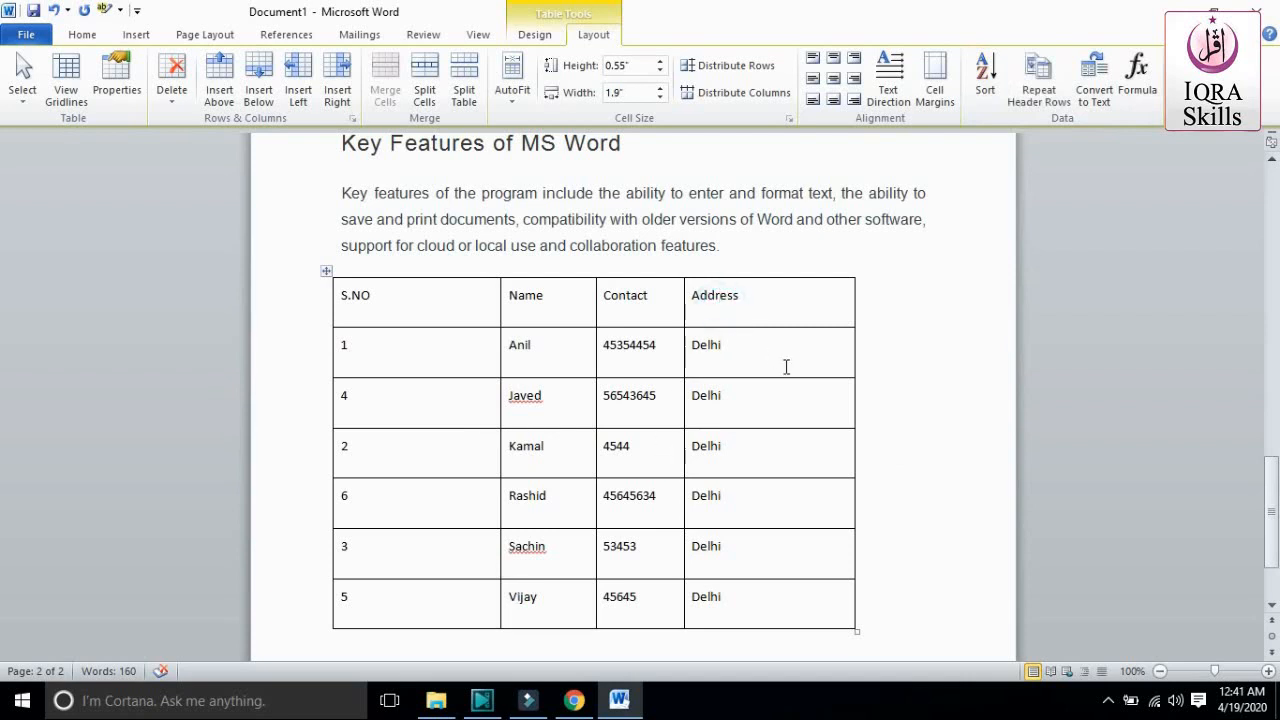
pyautogui.click(662, 72)
pyautogui.click(662, 74)
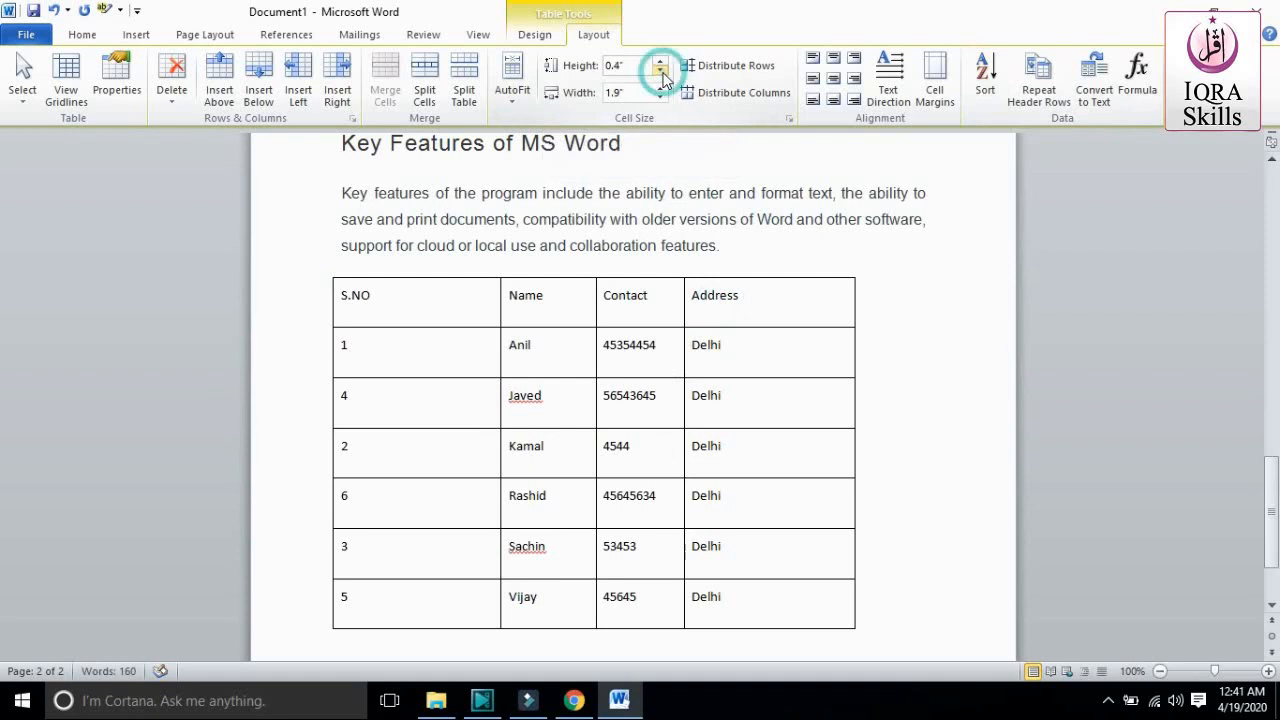
pyautogui.click(662, 74)
pyautogui.click(662, 62)
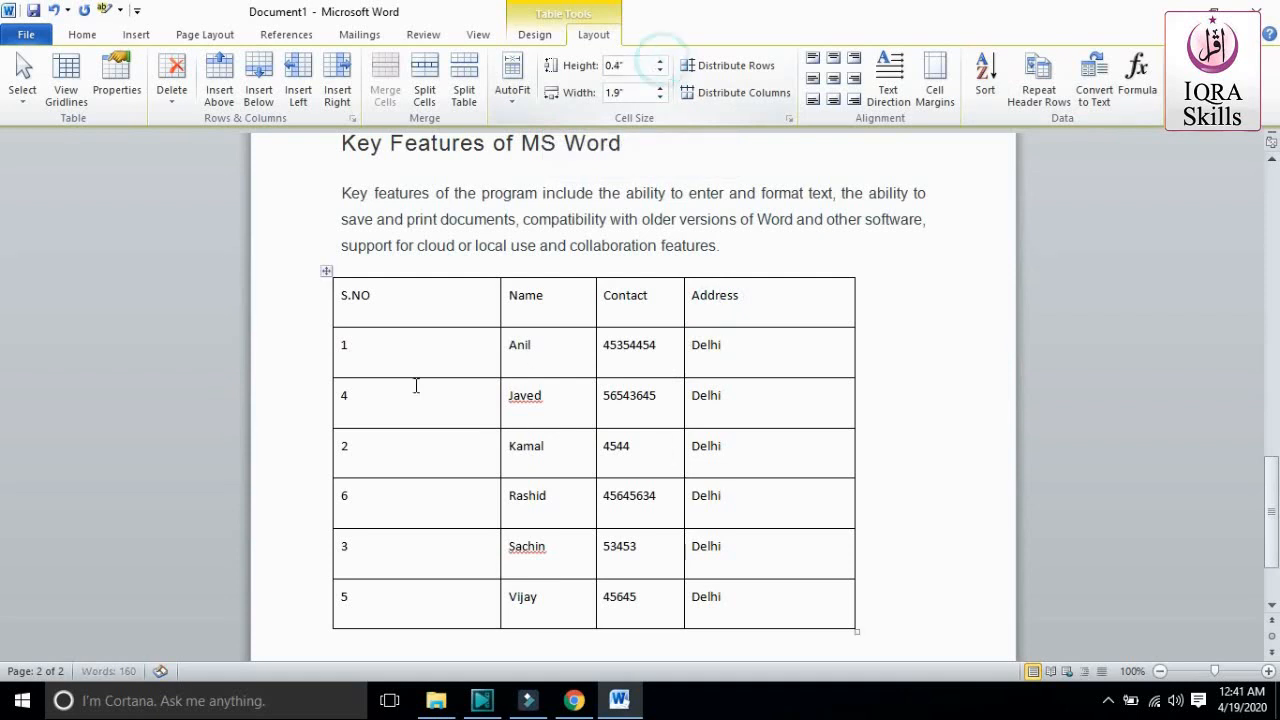
# Select the whole header row and set its height to 0.8"
pyautogui.click(305, 303)
pyautogui.click(662, 62)
pyautogui.click(662, 62)
pyautogui.click(662, 62)
pyautogui.click(662, 62)
pyautogui.click(662, 62)
pyautogui.click(662, 62)
pyautogui.click(662, 62)
pyautogui.click(662, 62)
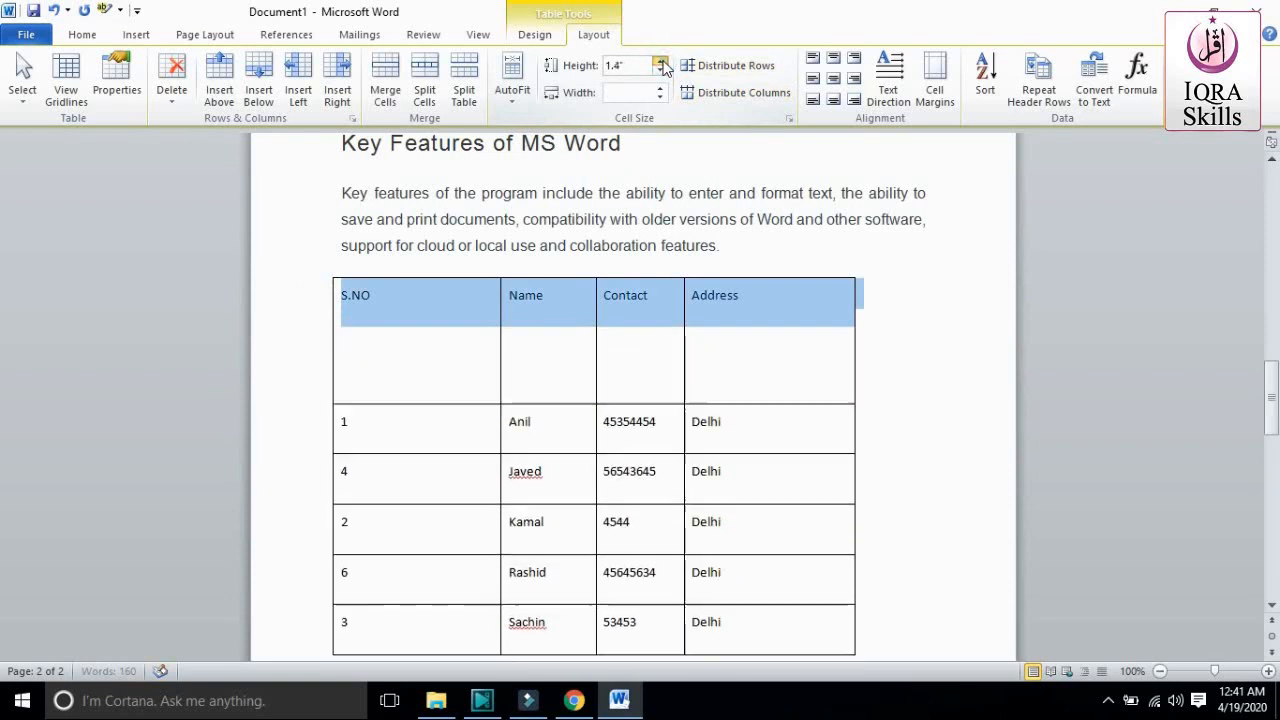
pyautogui.click(662, 62)
pyautogui.click(661, 74)
pyautogui.click(661, 74)
pyautogui.click(661, 74)
pyautogui.click(661, 74)
pyautogui.click(661, 74)
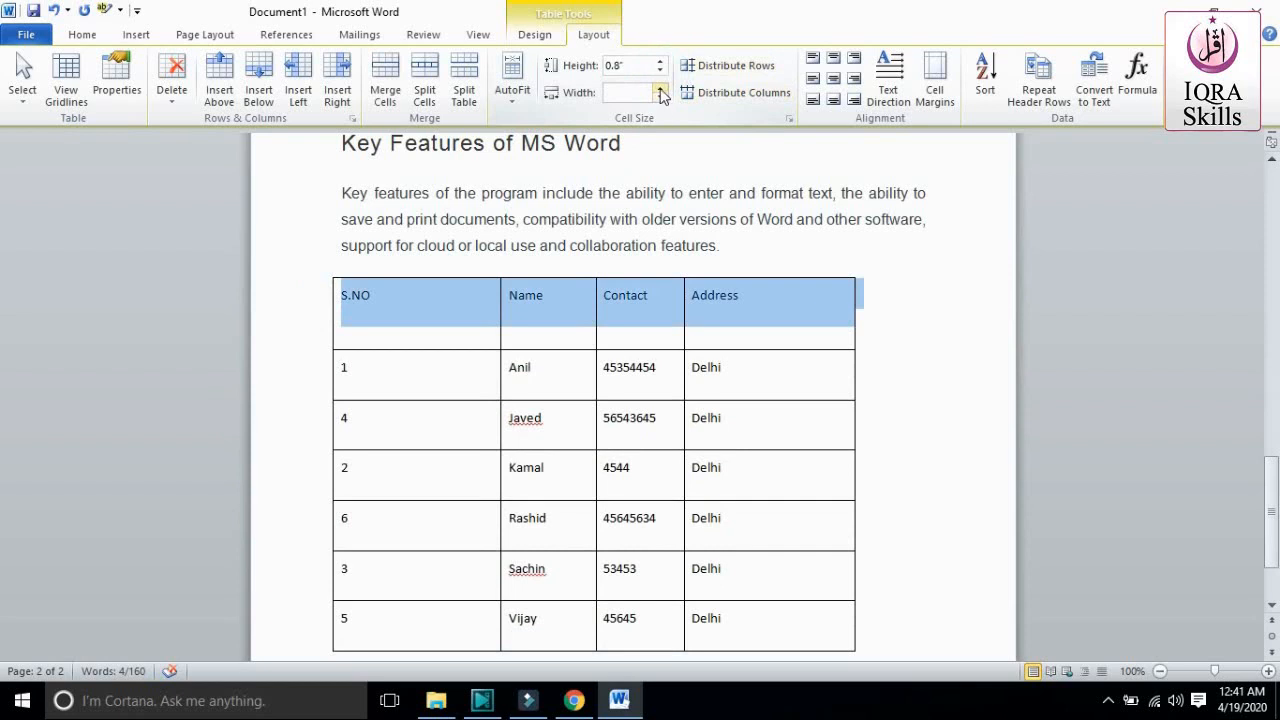
# Try changing the width of the selected header row cells, and undo the change
pyautogui.click(659, 88)
pyautogui.click(661, 93)
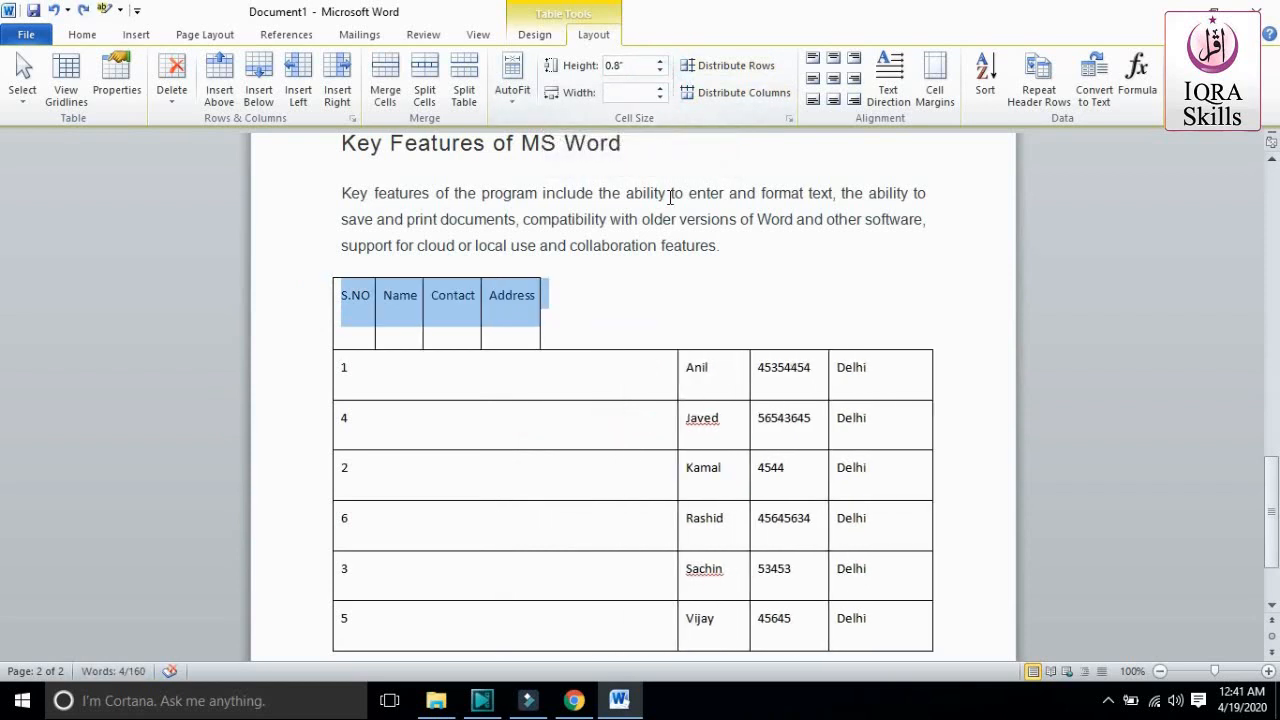
pyautogui.click(674, 286)
# Widen the S.NO column by increasing its cell width
pyautogui.click(460, 314)
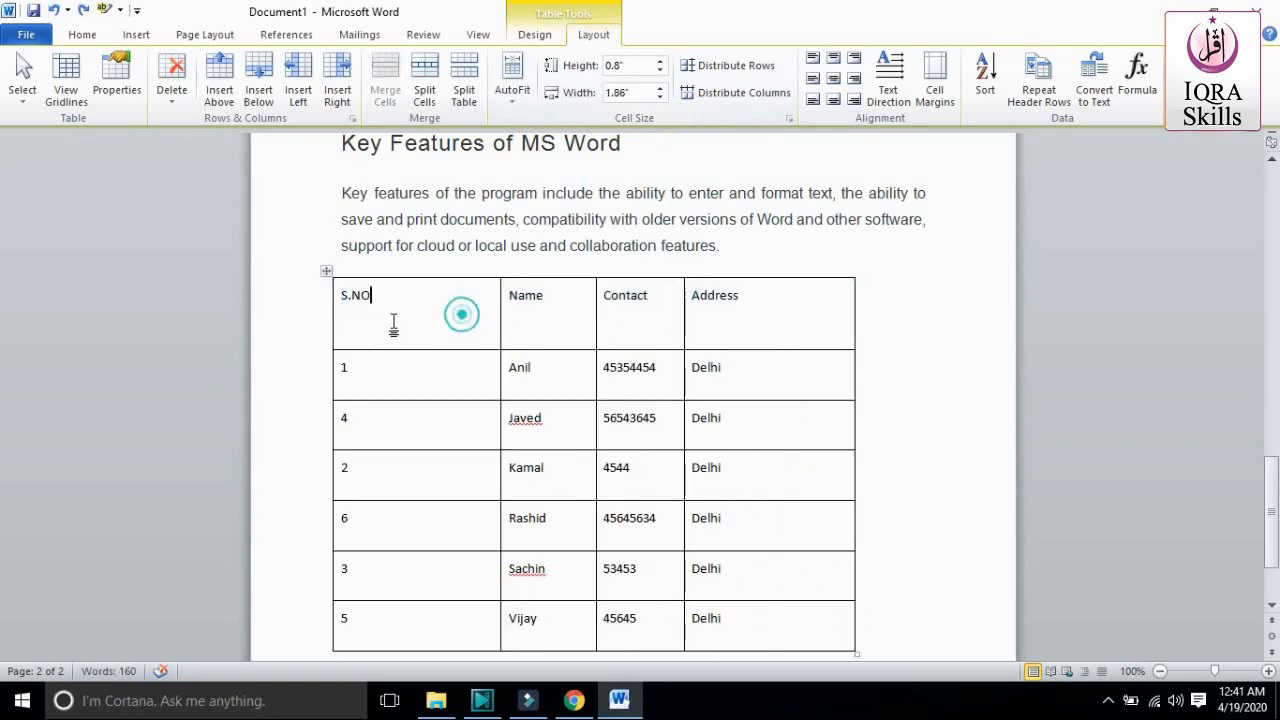
pyautogui.click(662, 90)
pyautogui.click(660, 88)
pyautogui.click(660, 88)
pyautogui.click(660, 88)
pyautogui.click(660, 88)
pyautogui.click(660, 88)
# Set the width of the Name column to 1.6"
pyautogui.click(586, 300)
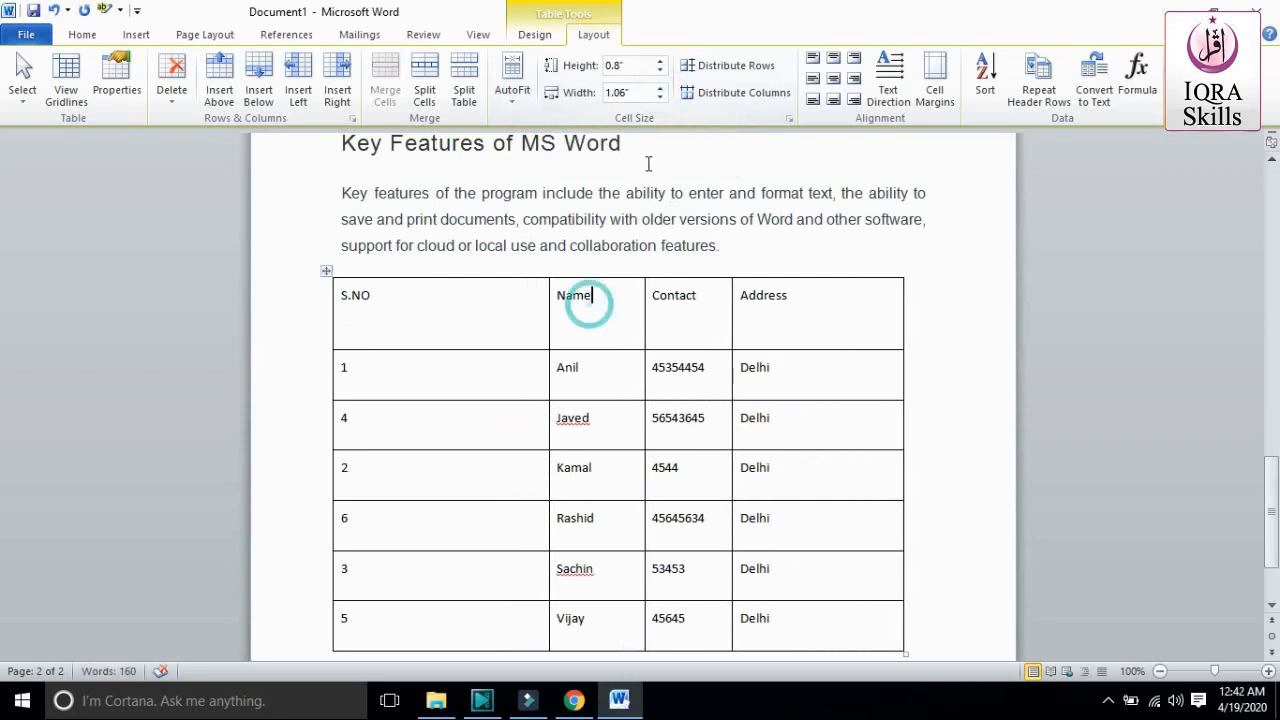
pyautogui.click(660, 88)
pyautogui.click(660, 88)
pyautogui.click(660, 88)
pyautogui.click(660, 88)
pyautogui.click(660, 88)
pyautogui.click(660, 88)
pyautogui.click(660, 88)
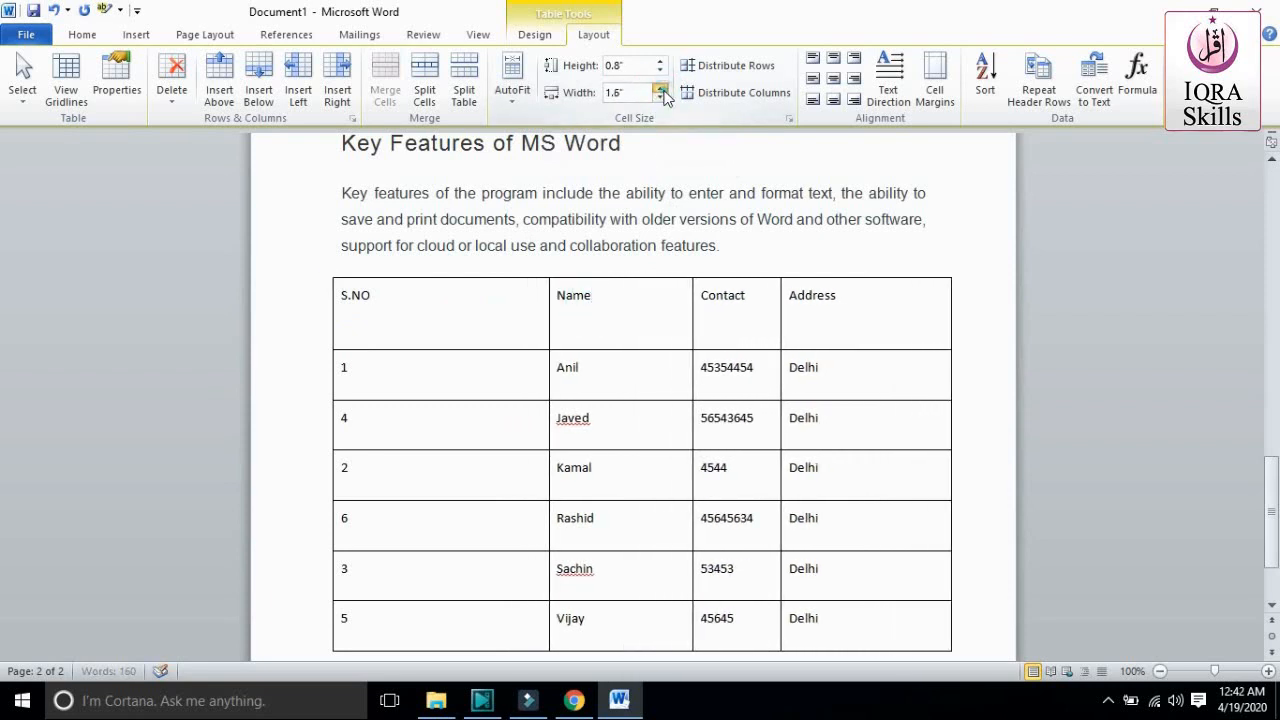
# Set the width of the Contact column to 1.2"
pyautogui.click(760, 315)
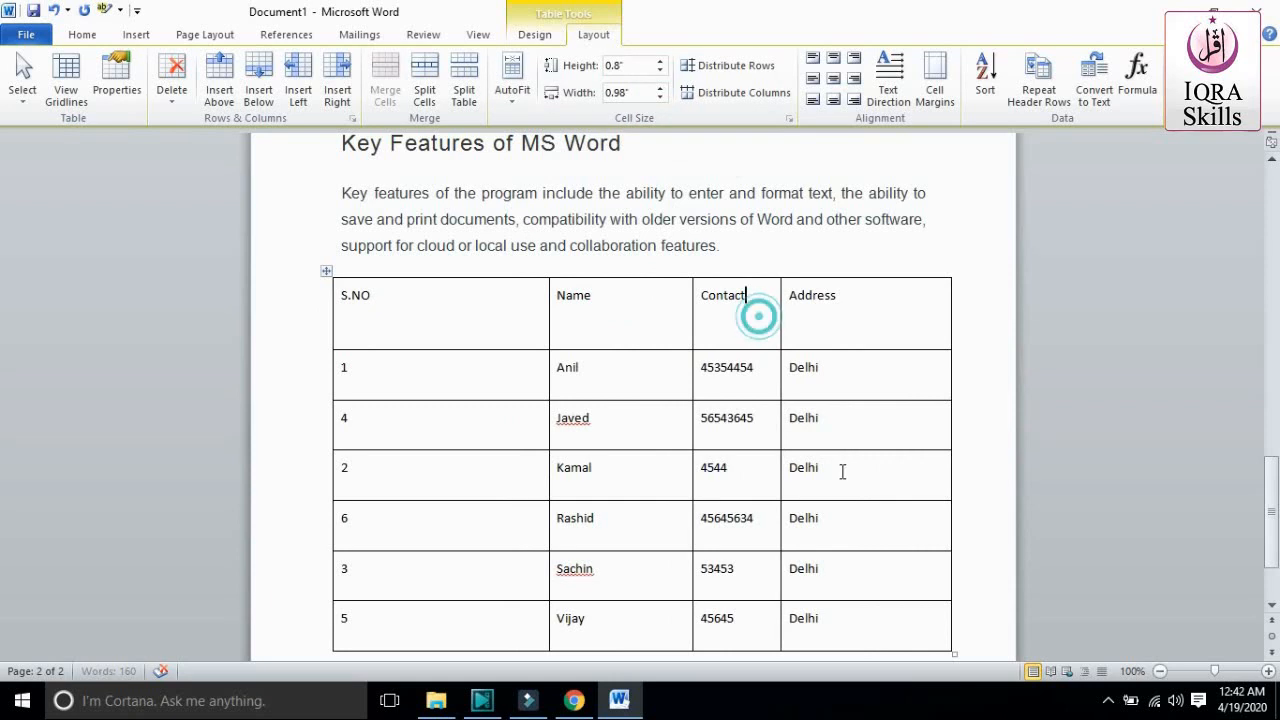
pyautogui.click(660, 88)
pyautogui.click(660, 88)
pyautogui.click(660, 88)
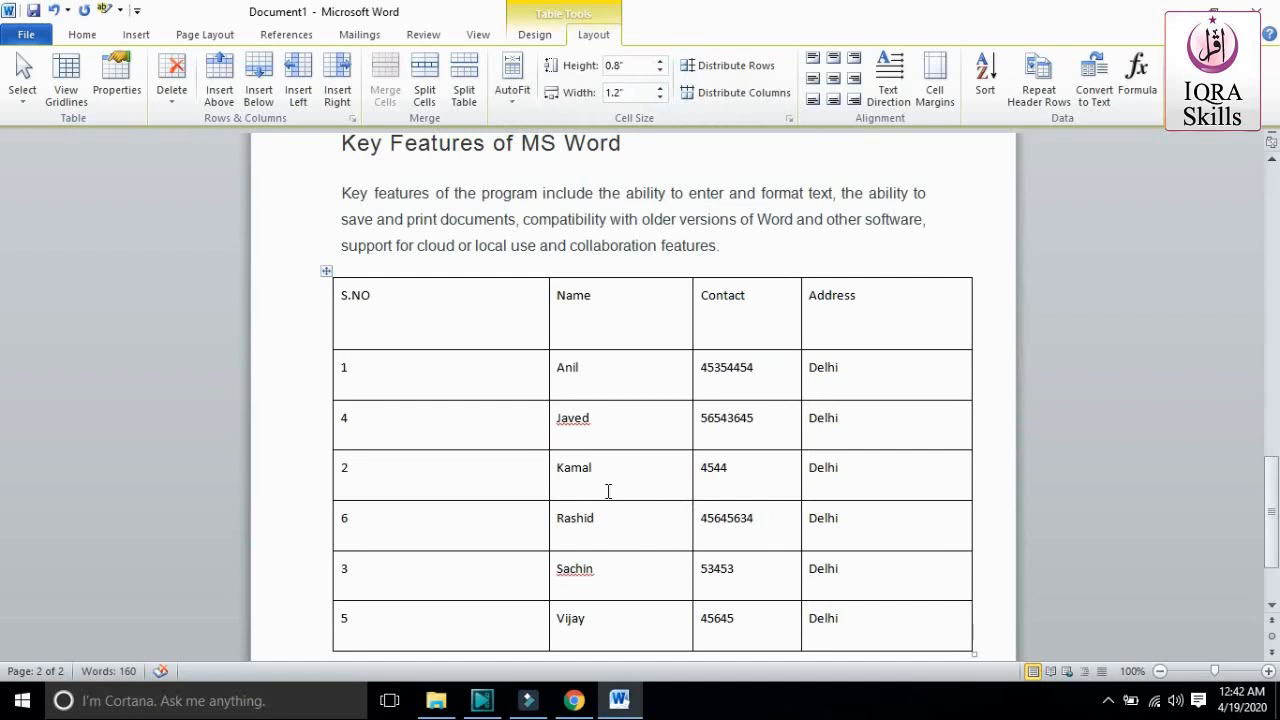
# Insert a new table with 10 columns and 50 rows below the existing table, keeping the automatic fixed column width
pyautogui.scroll(-3, 531, 437)
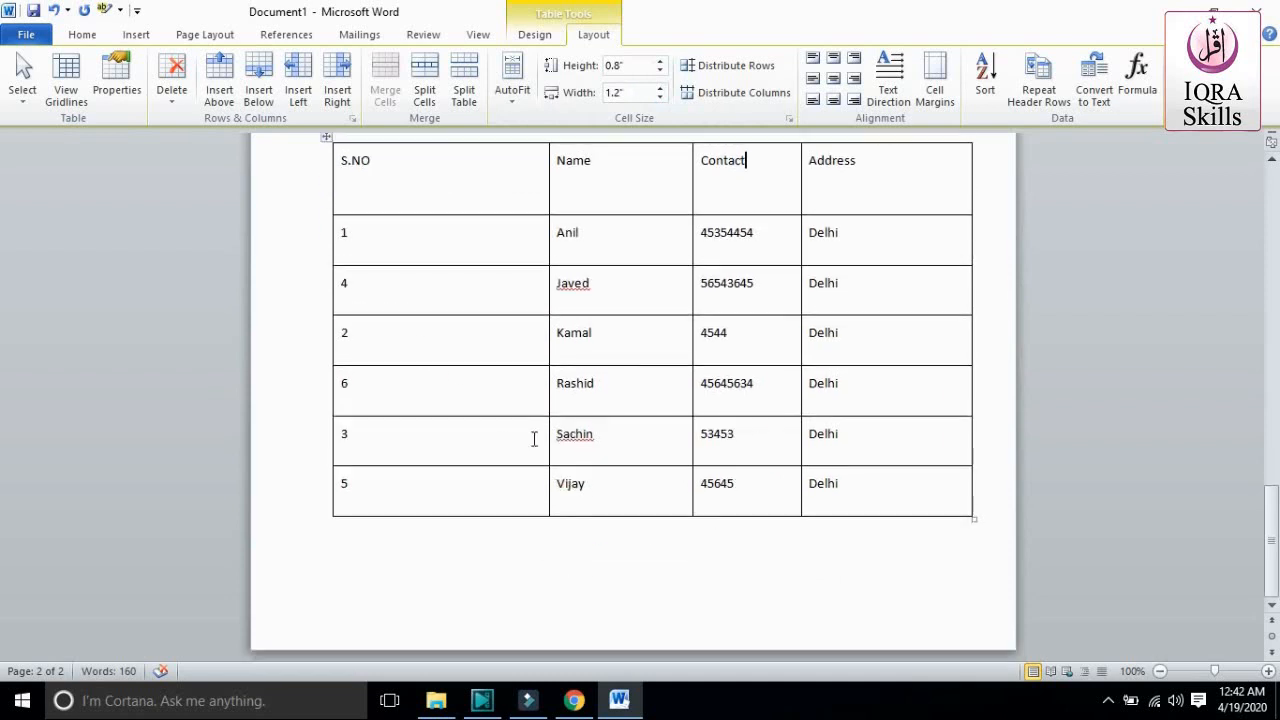
pyautogui.click(996, 455)
pyautogui.scroll(-3, 940, 538)
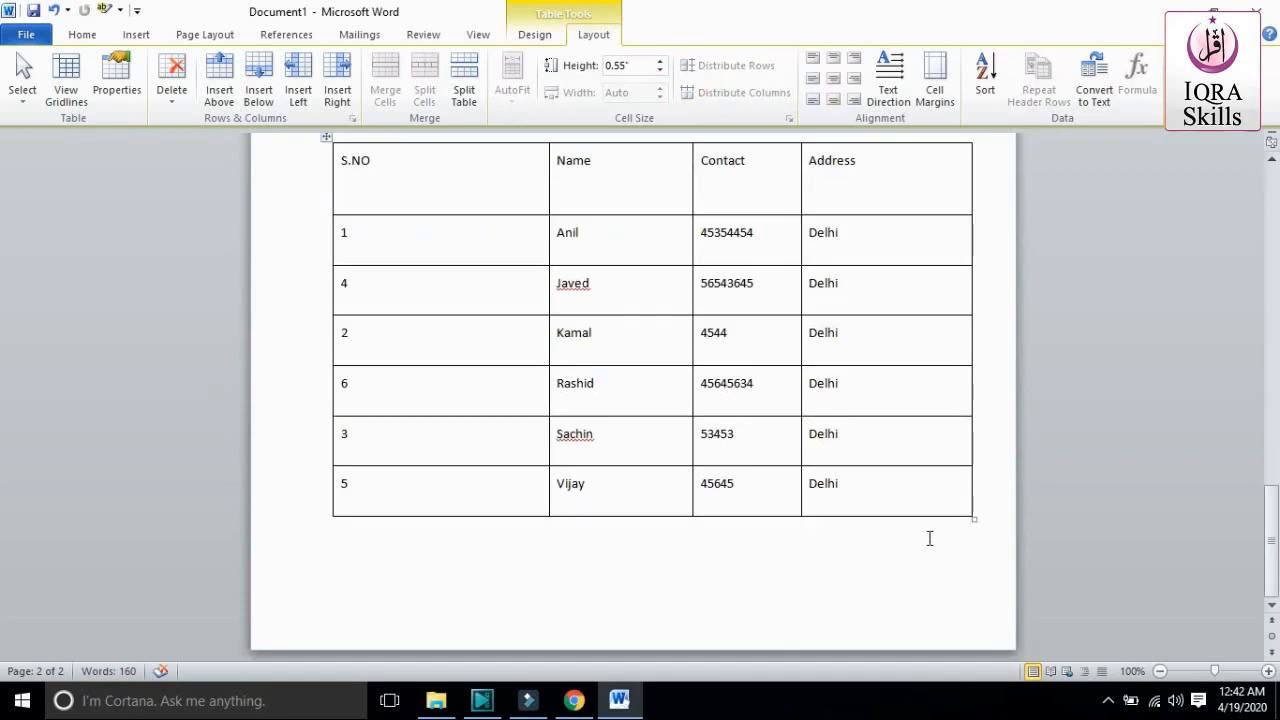
pyautogui.click(994, 520)
pyautogui.scroll(2, 431, 397)
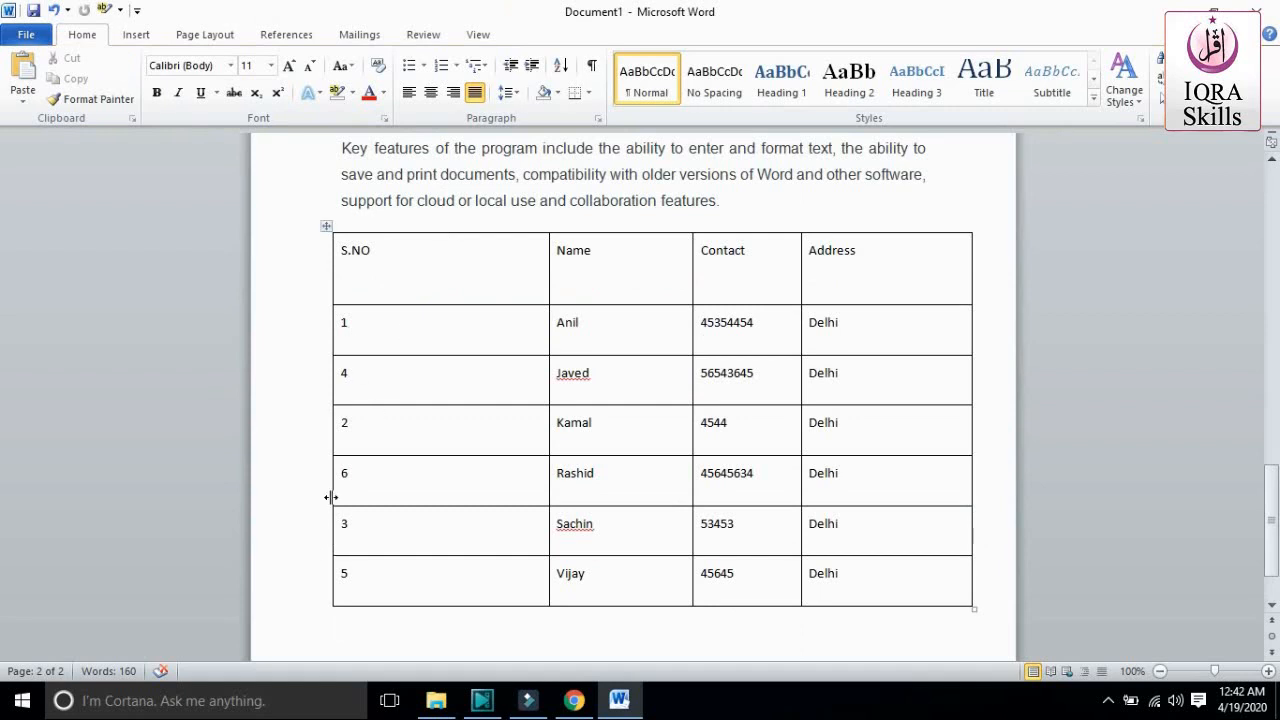
pyautogui.click(150, 42)
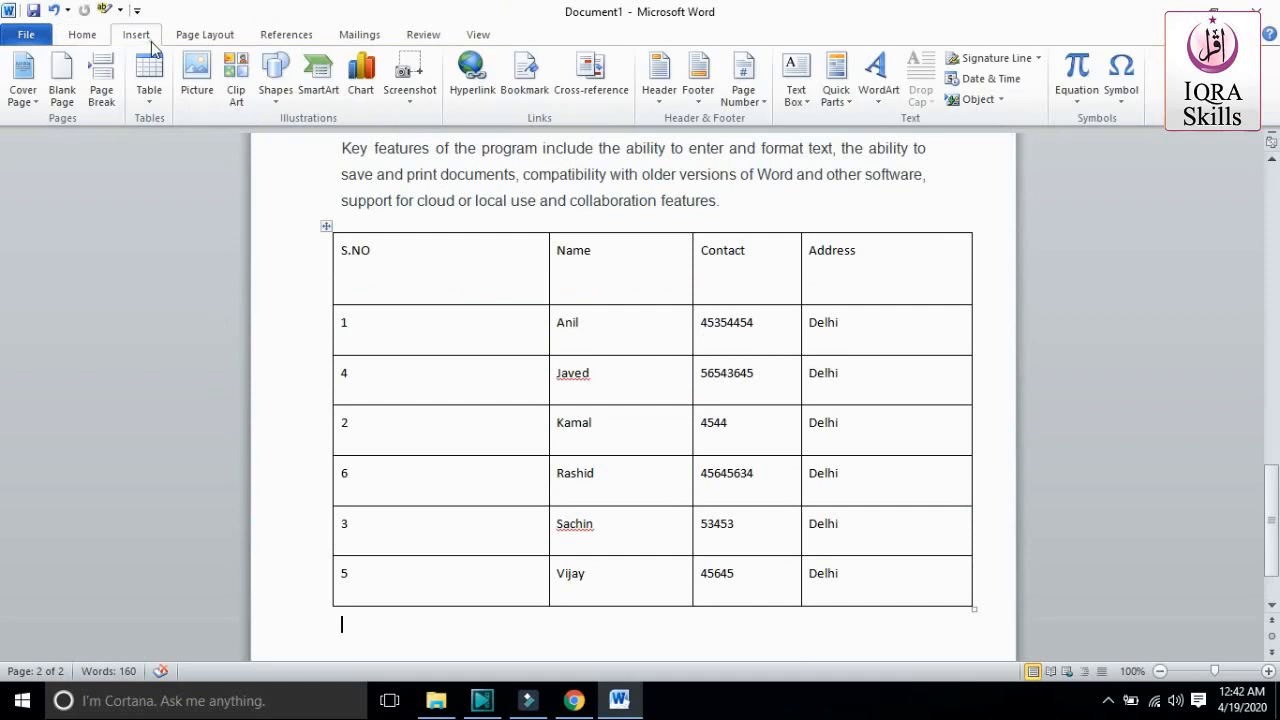
pyautogui.click(154, 100)
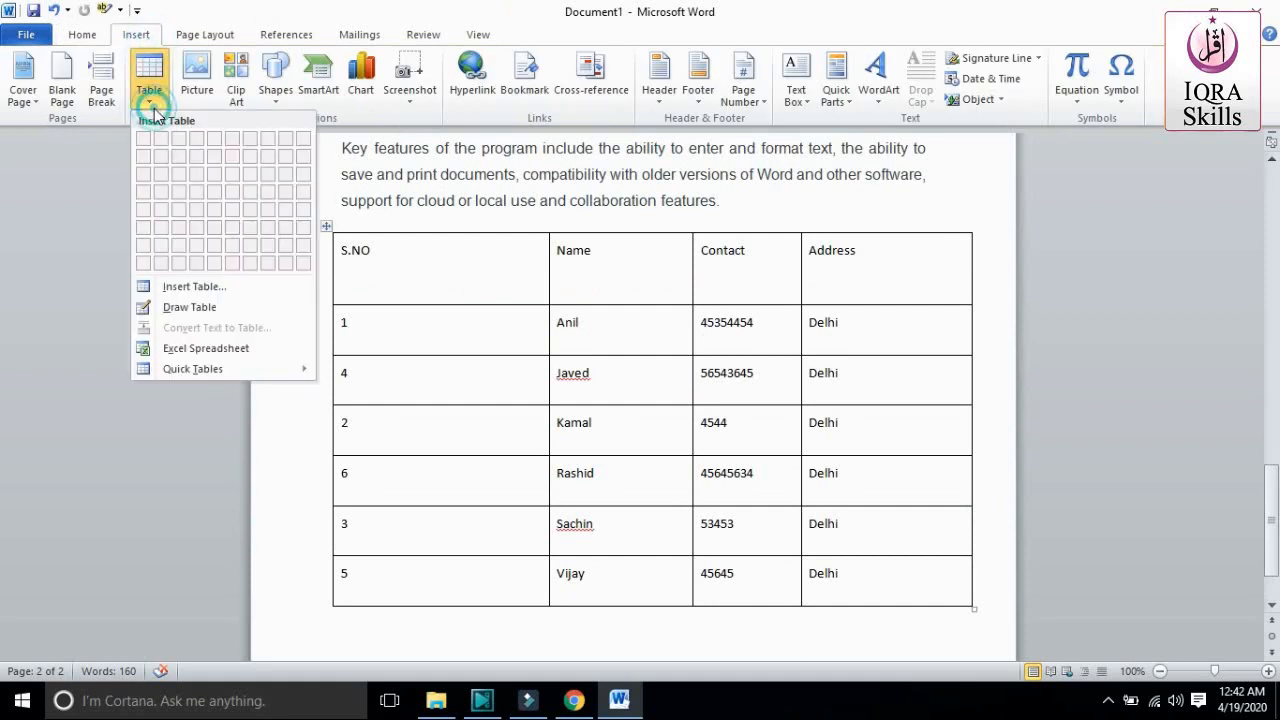
pyautogui.click(210, 290)
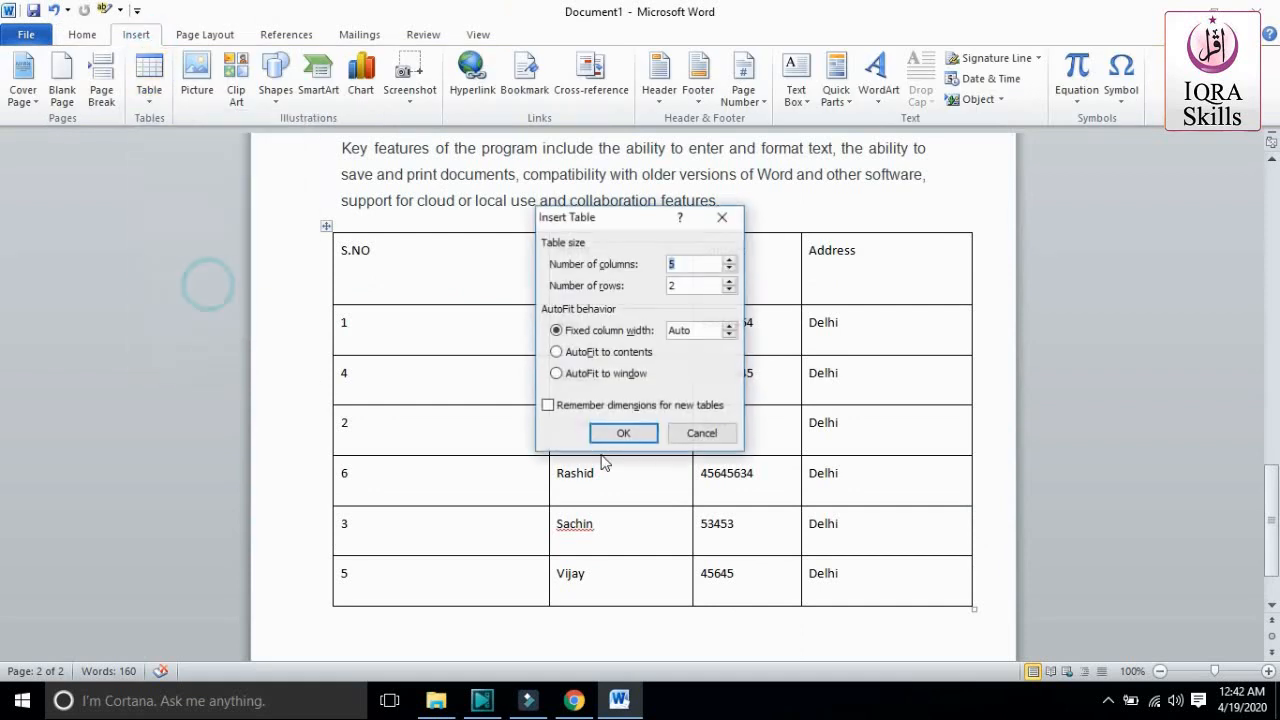
pyautogui.write('10')
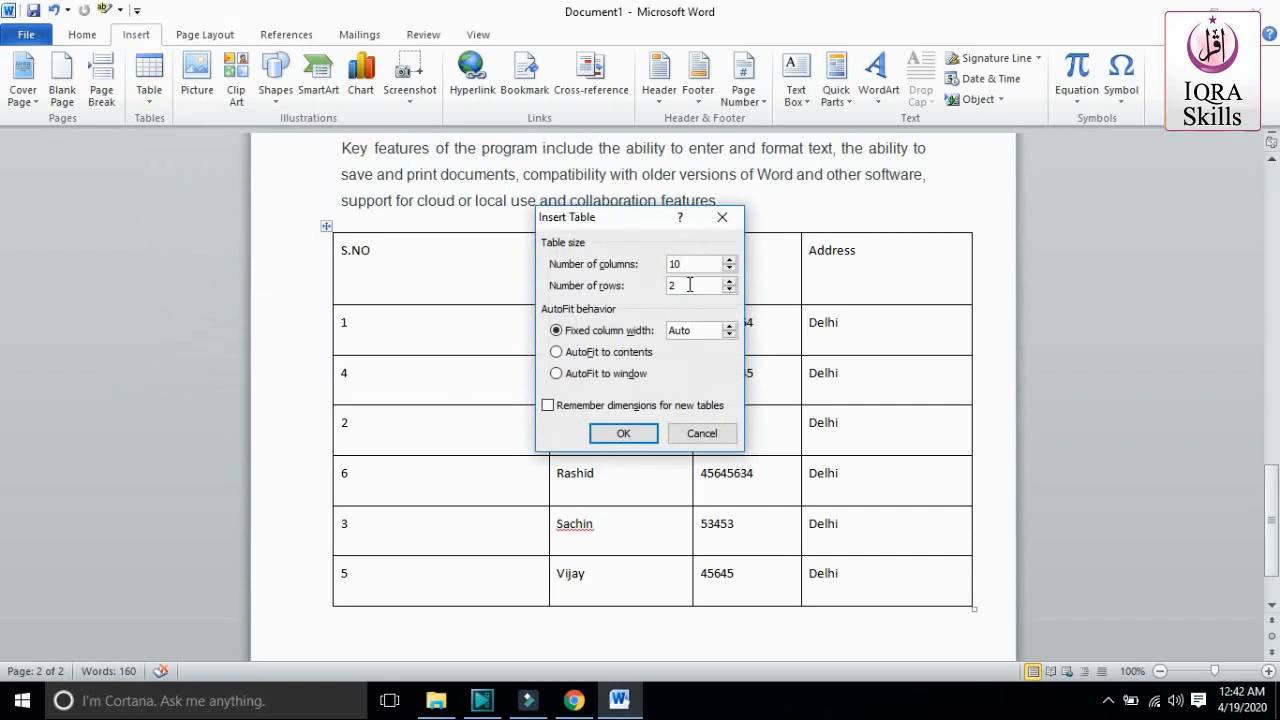
pyautogui.press('Tab')
pyautogui.write('50')
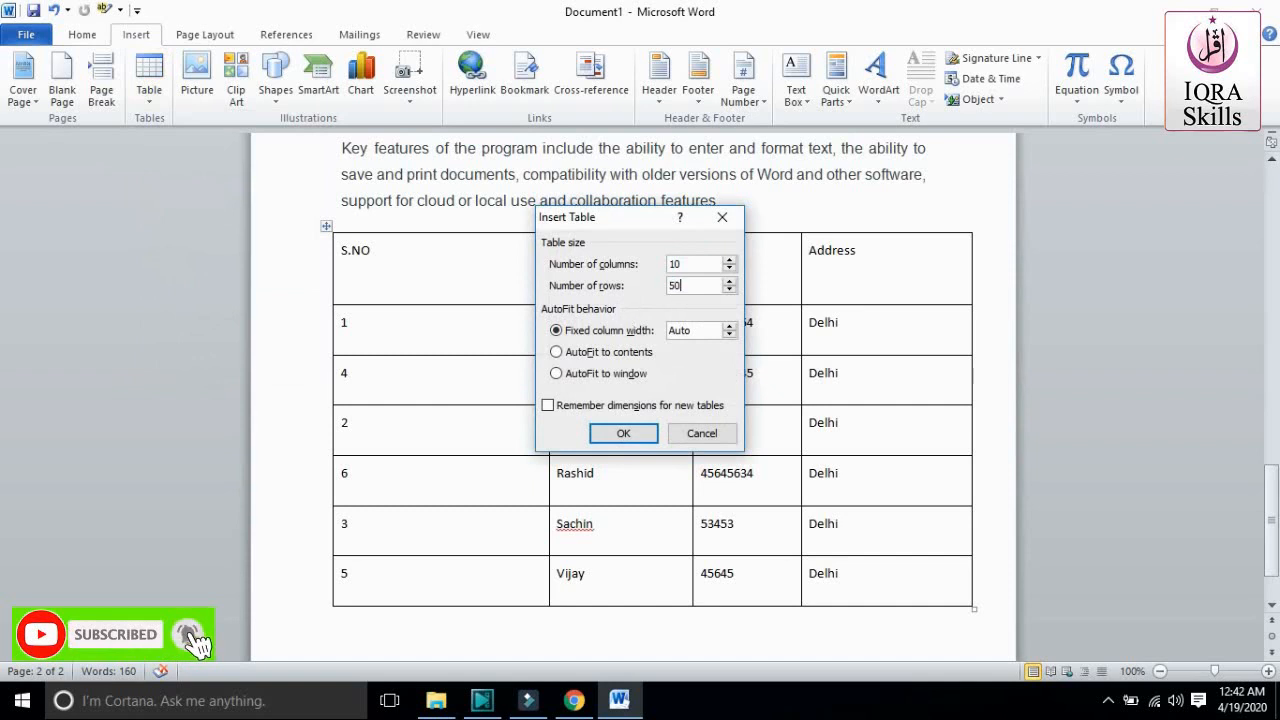
pyautogui.click(642, 438)
pyautogui.scroll(-15, 652, 514)
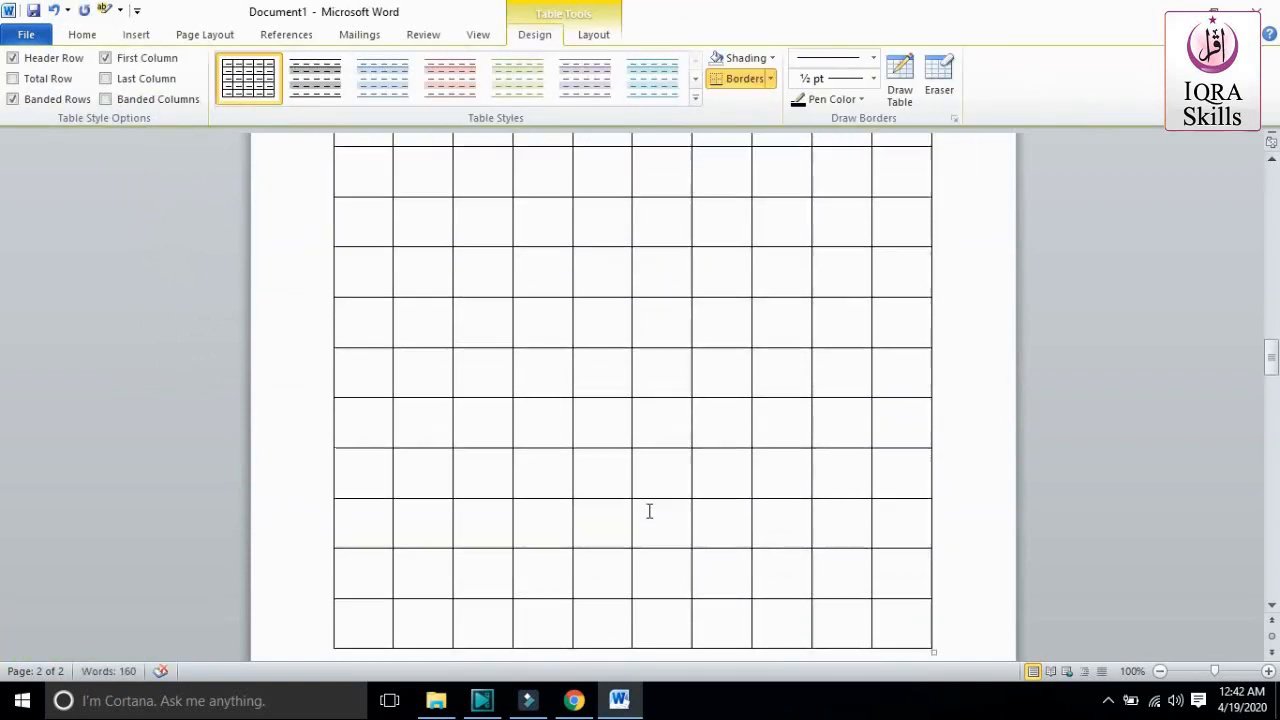
pyautogui.scroll(15, 646, 504)
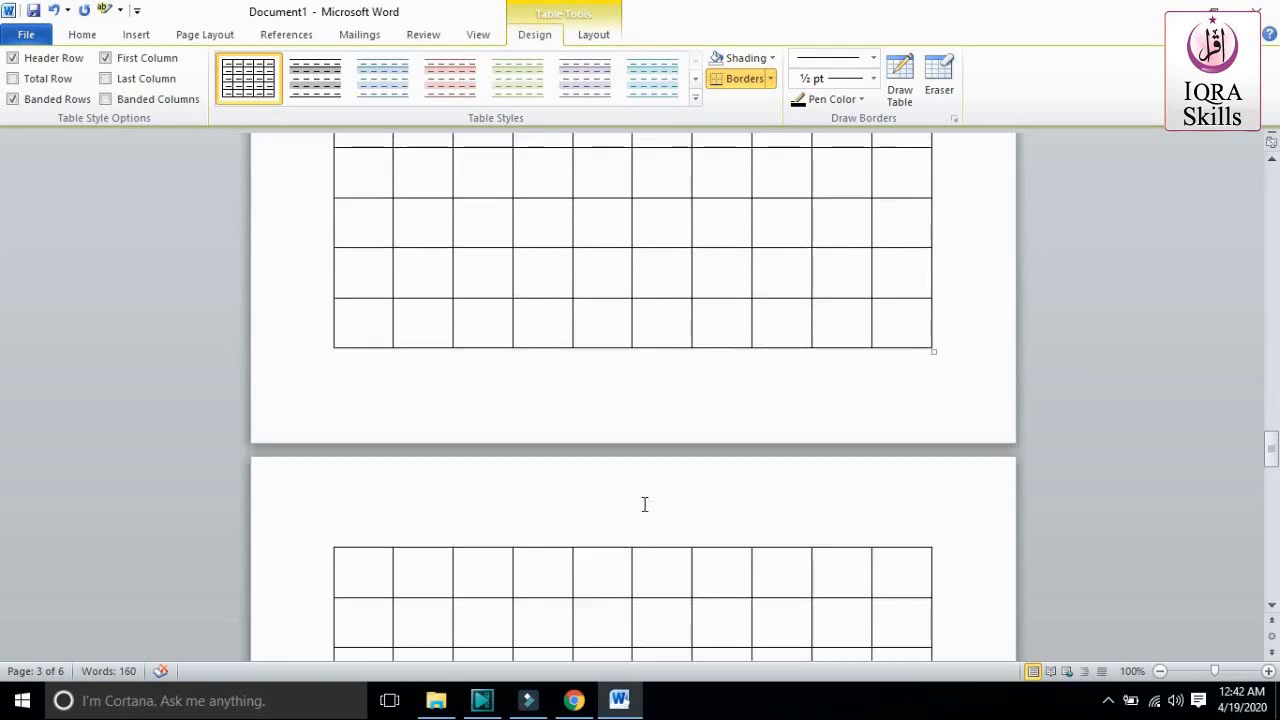
pyautogui.scroll(10, 647, 484)
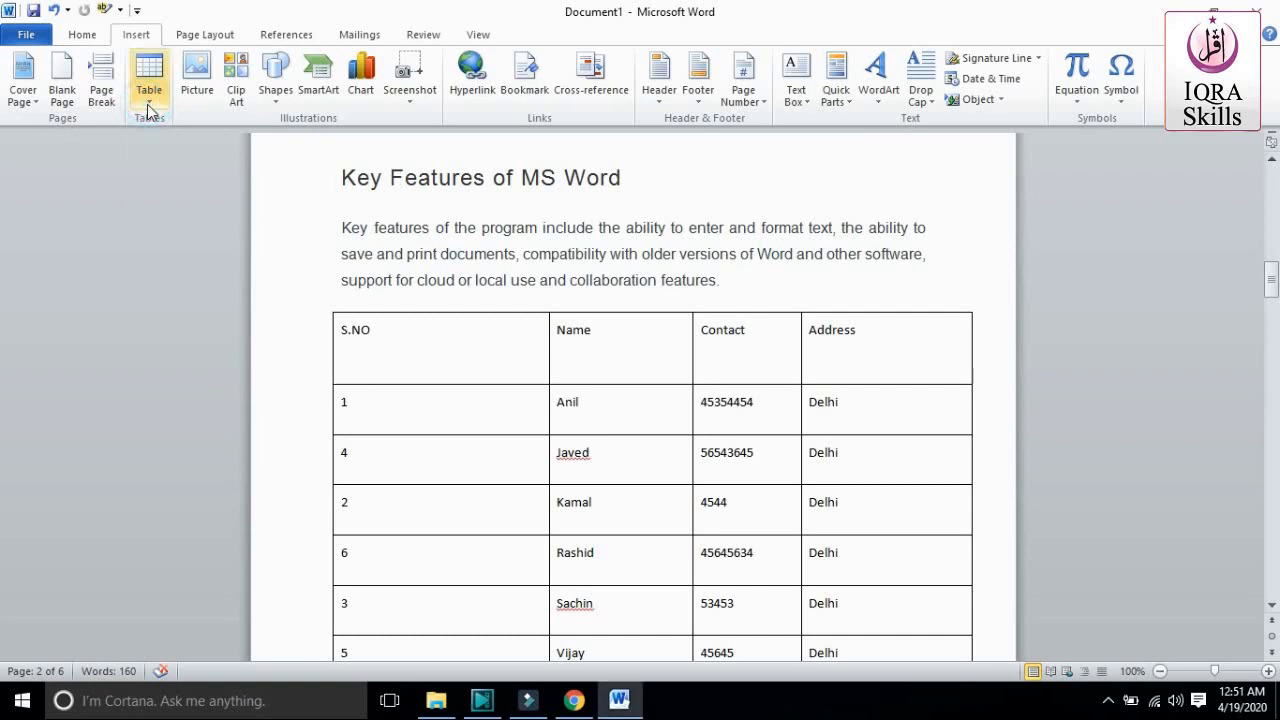
# Select the whole first table and look over the design and layout tools available for it
pyautogui.click(371, 328)
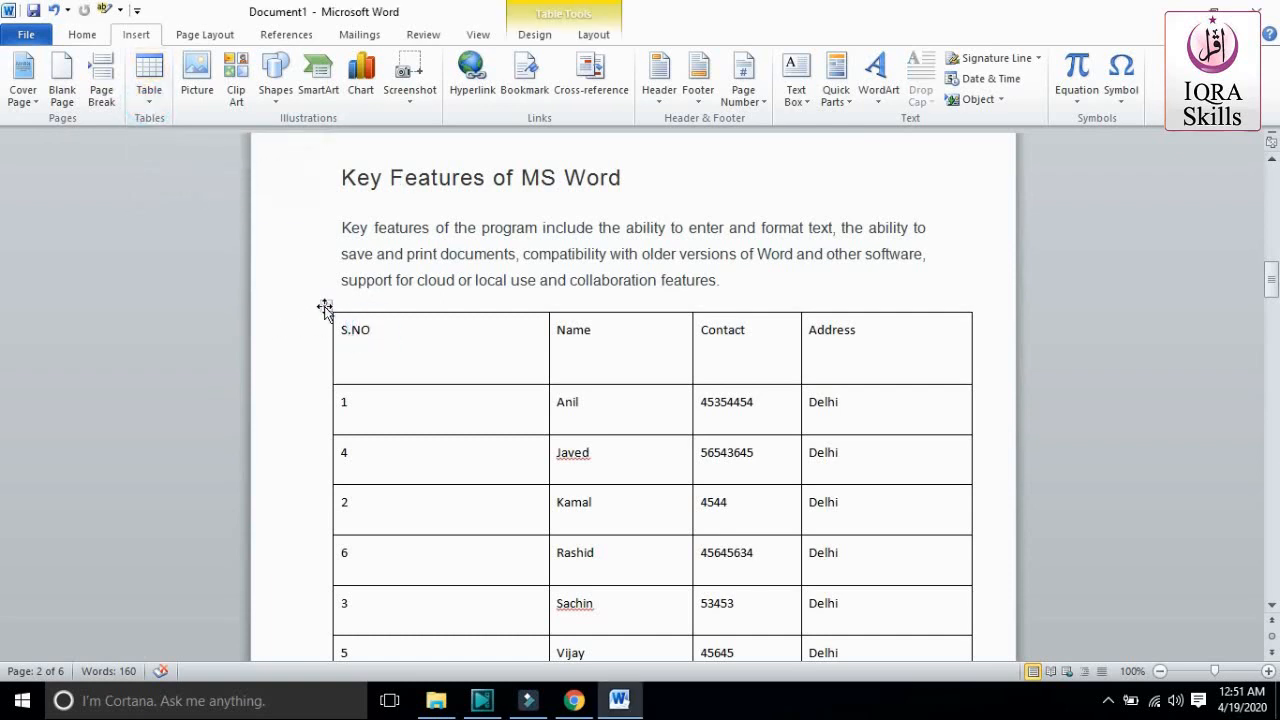
pyautogui.click(326, 305)
pyautogui.click(538, 35)
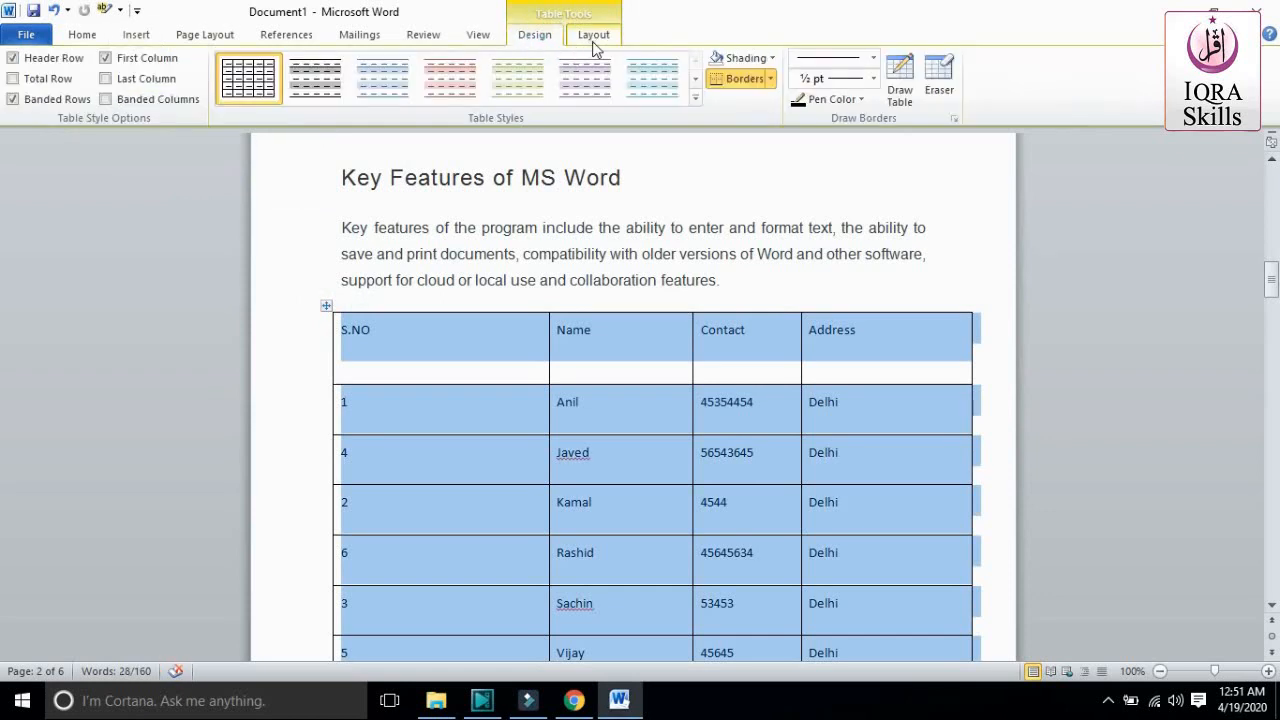
pyautogui.click(593, 35)
pyautogui.click(663, 342)
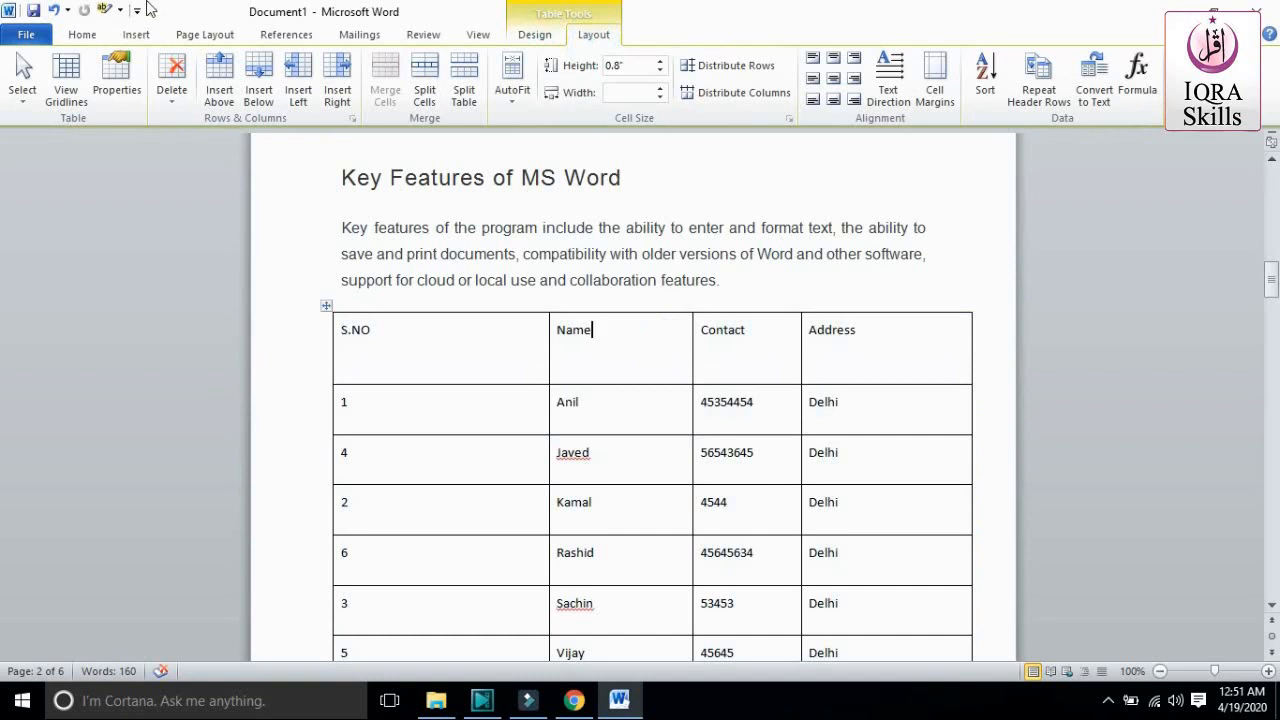
pyautogui.click(136, 34)
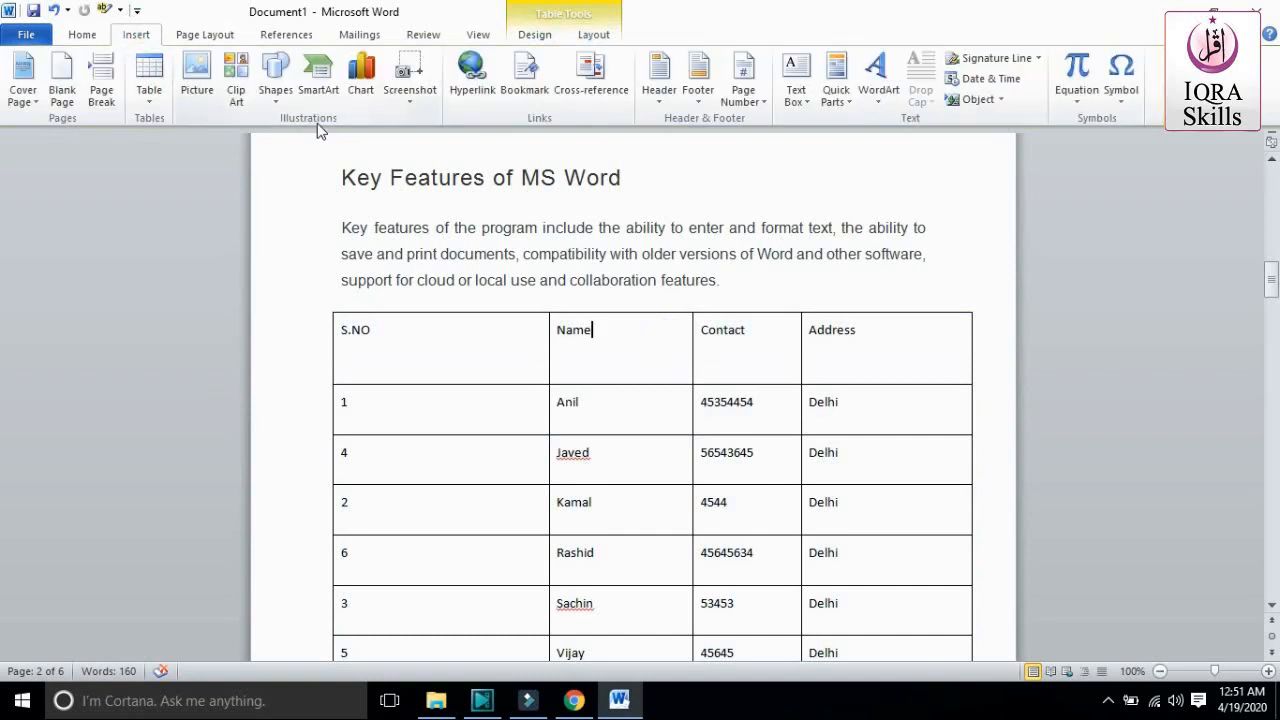